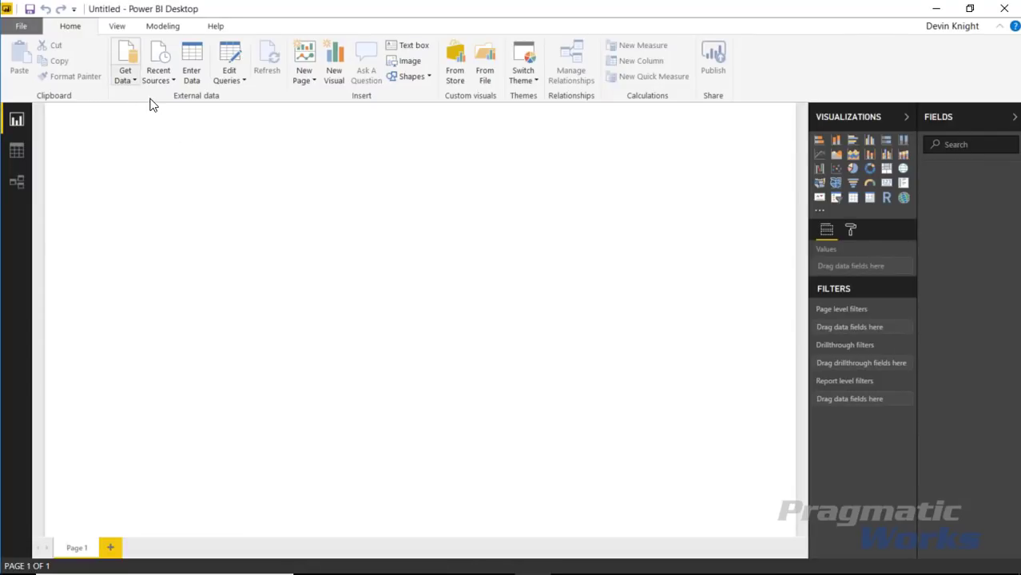
Load the Sales sheet from the Excel workbook Monthly State Sales.xlsx into the report.
left_click(125, 74)
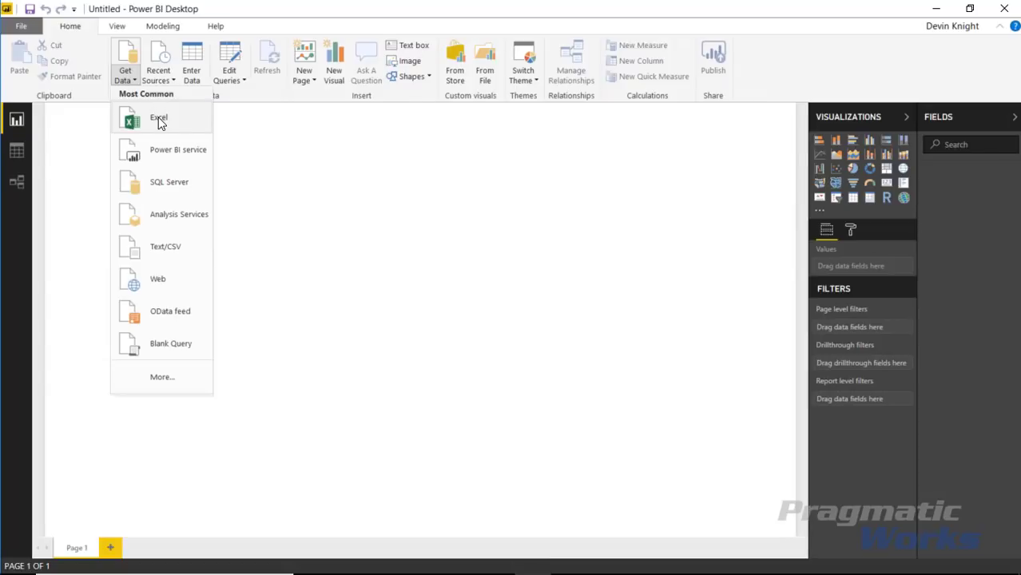
left_click(159, 120)
left_click(192, 123)
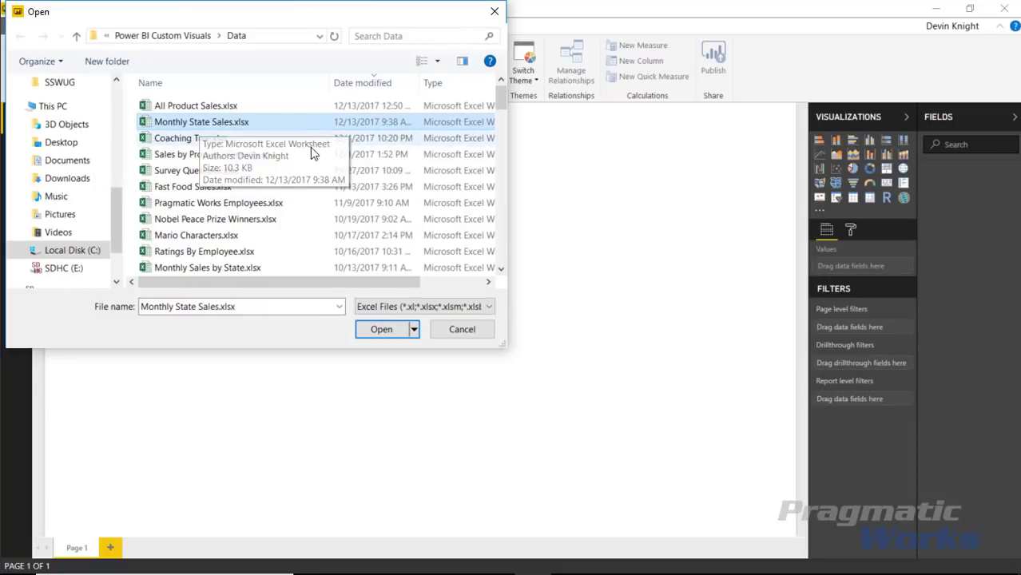
left_click(381, 329)
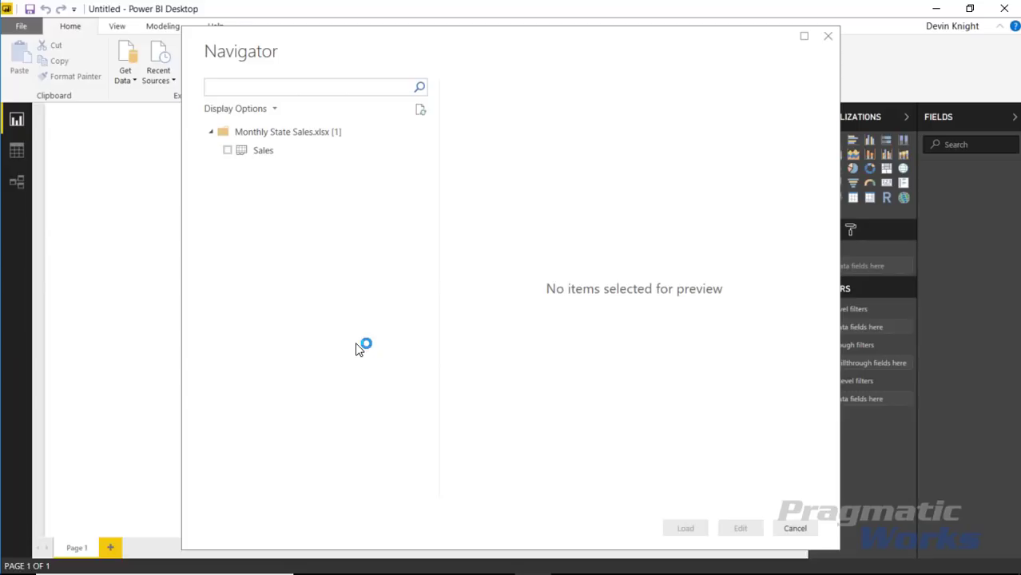
left_click(255, 151)
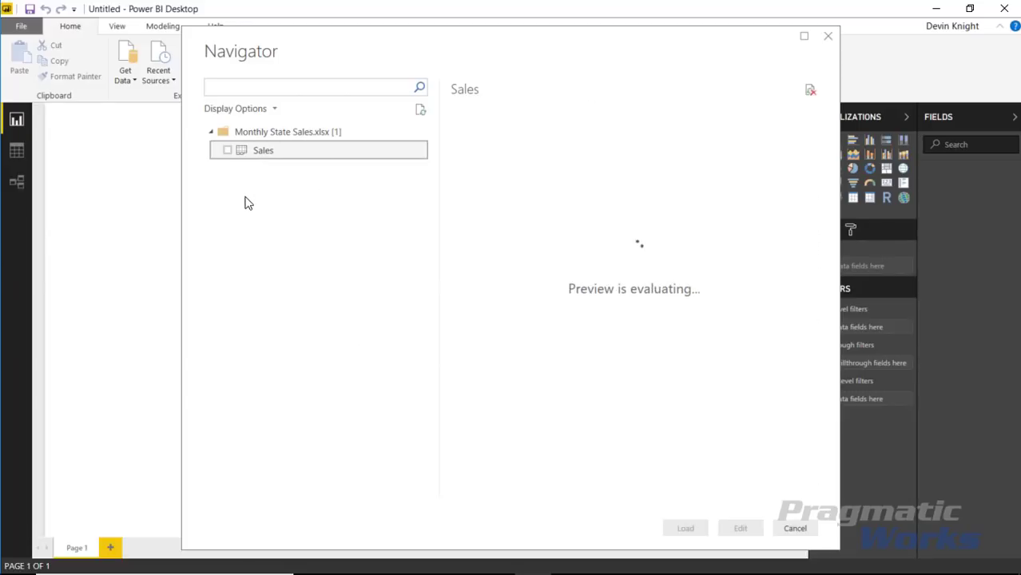
left_click(228, 151)
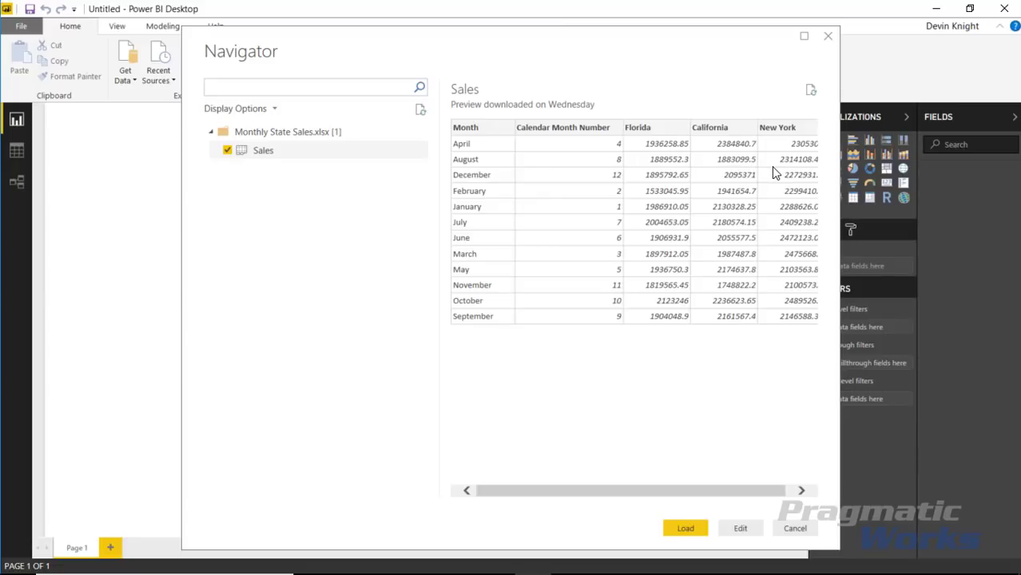
left_click(688, 530)
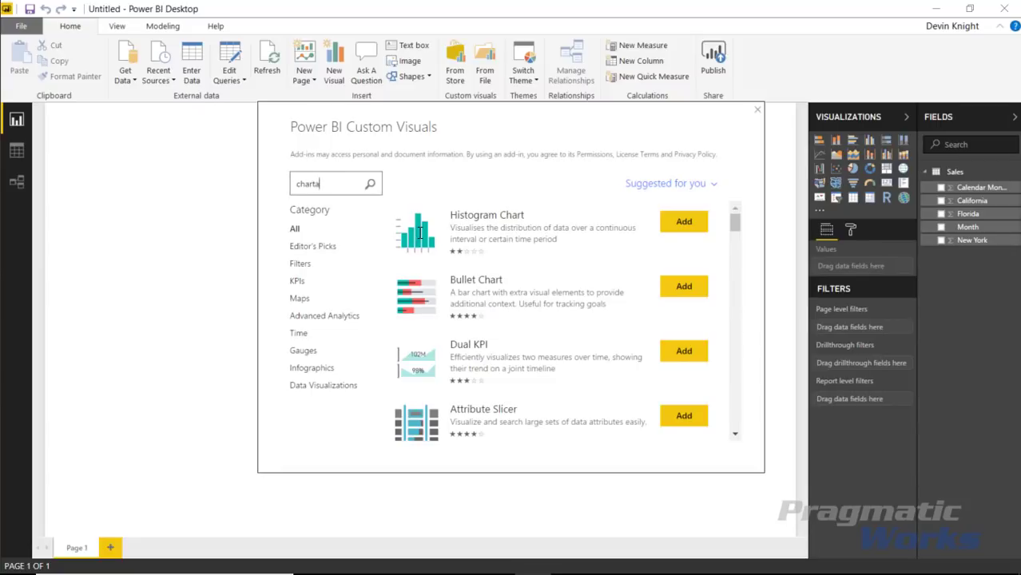
Search the custom visuals store for "chartaccent" and import the ChartAccent - BarChart visual.
key("Return")
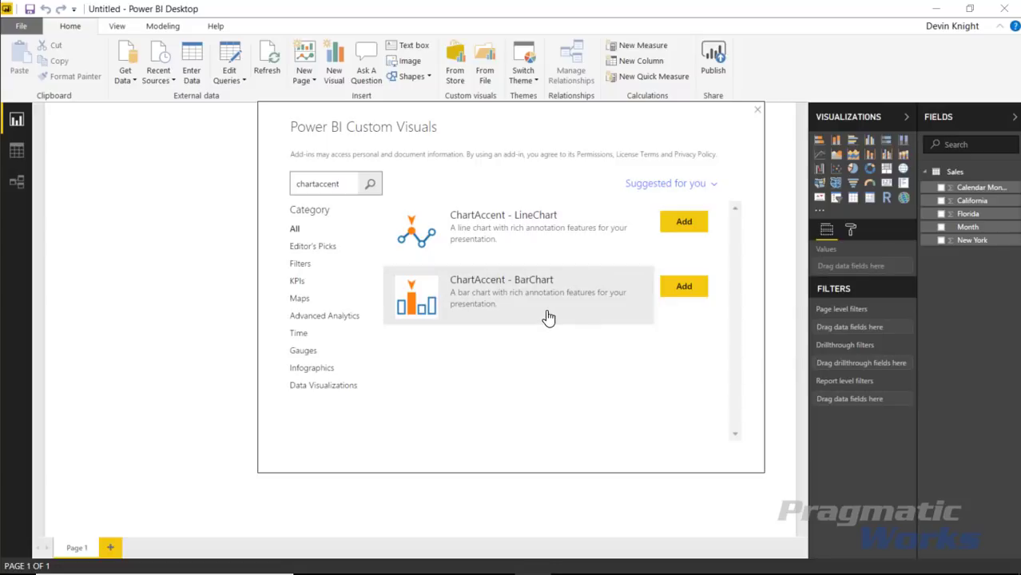
left_click(681, 286)
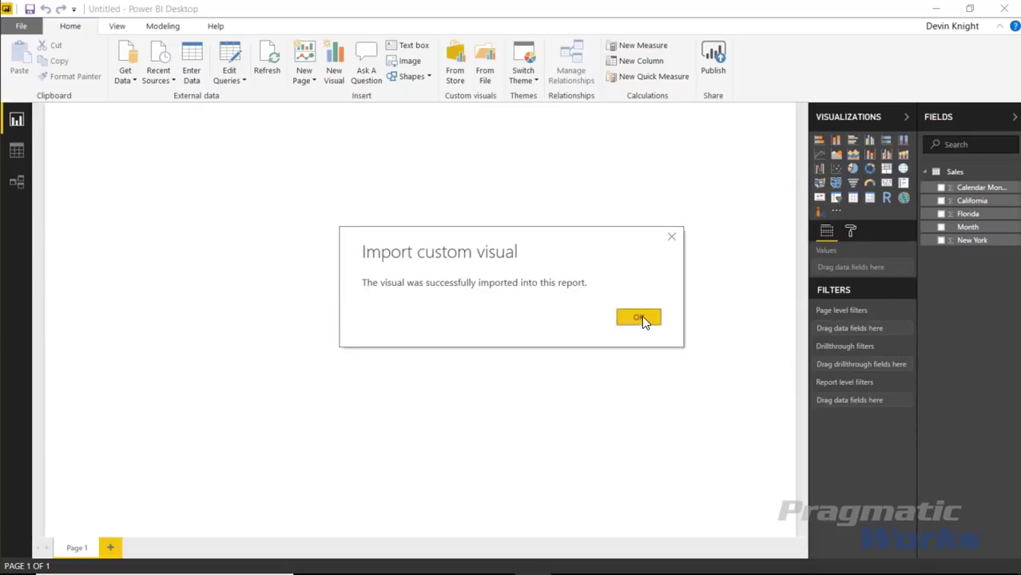
left_click(641, 318)
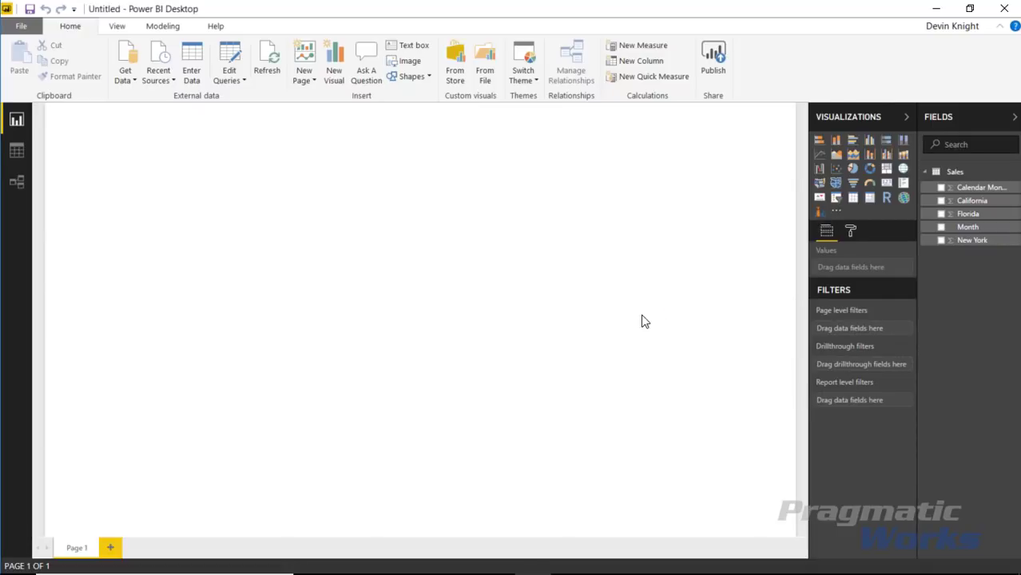
Add a ChartAccent bar chart enlarged across most of the page, showing California, Florida and New York measures by Month.
left_click(820, 212)
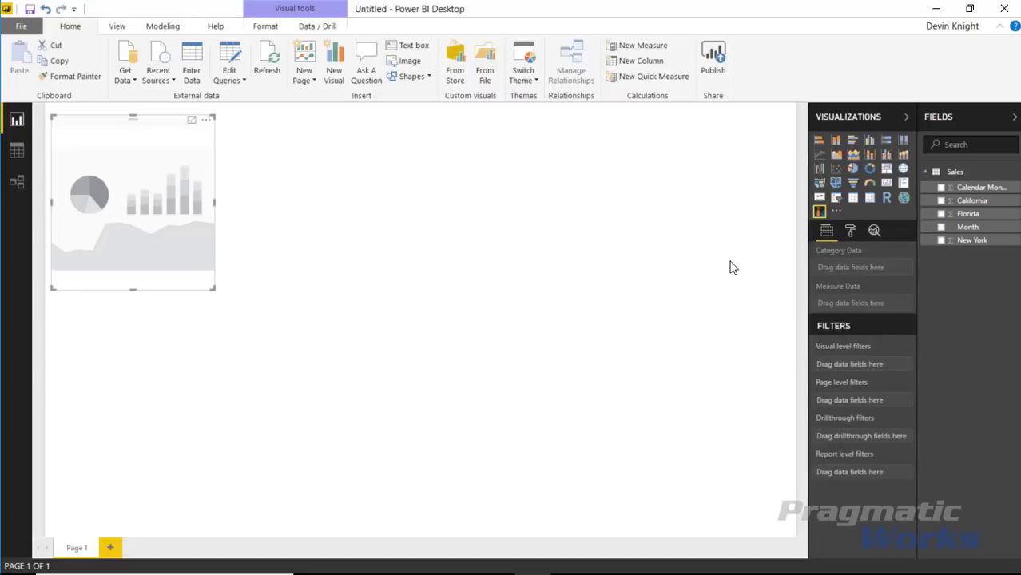
left_click_drag(213, 288, 724, 535)
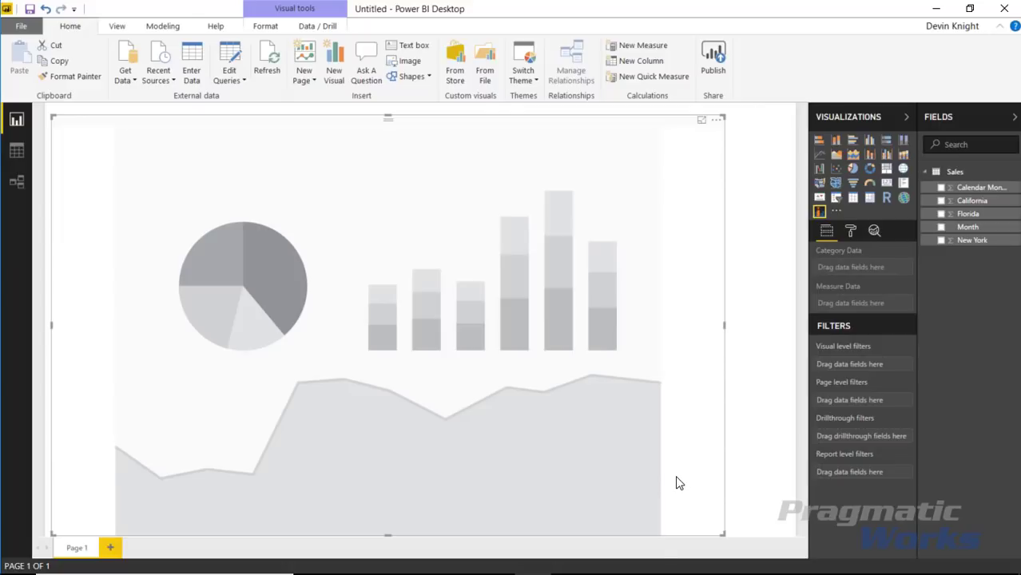
left_click(940, 227)
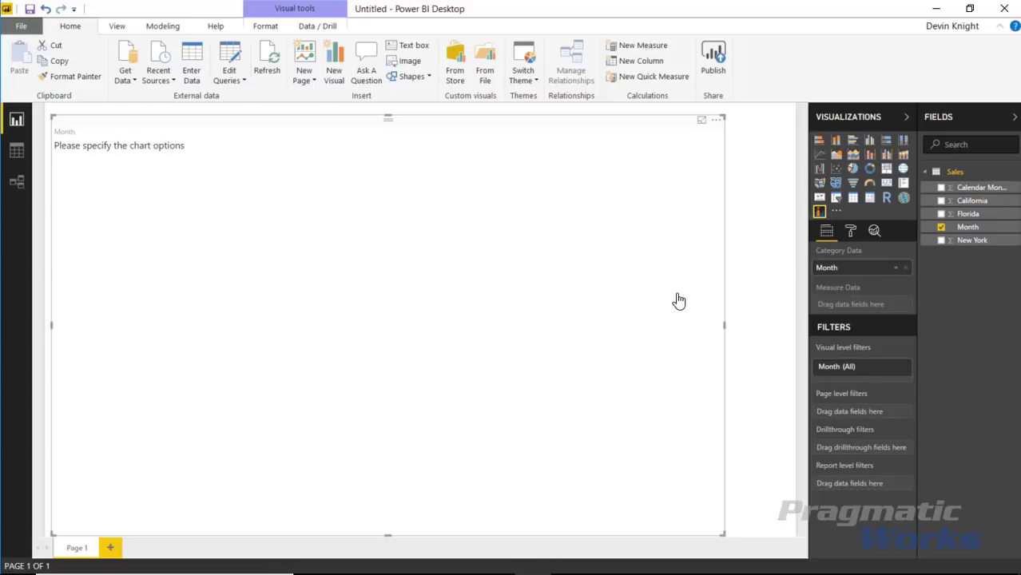
left_click(941, 201)
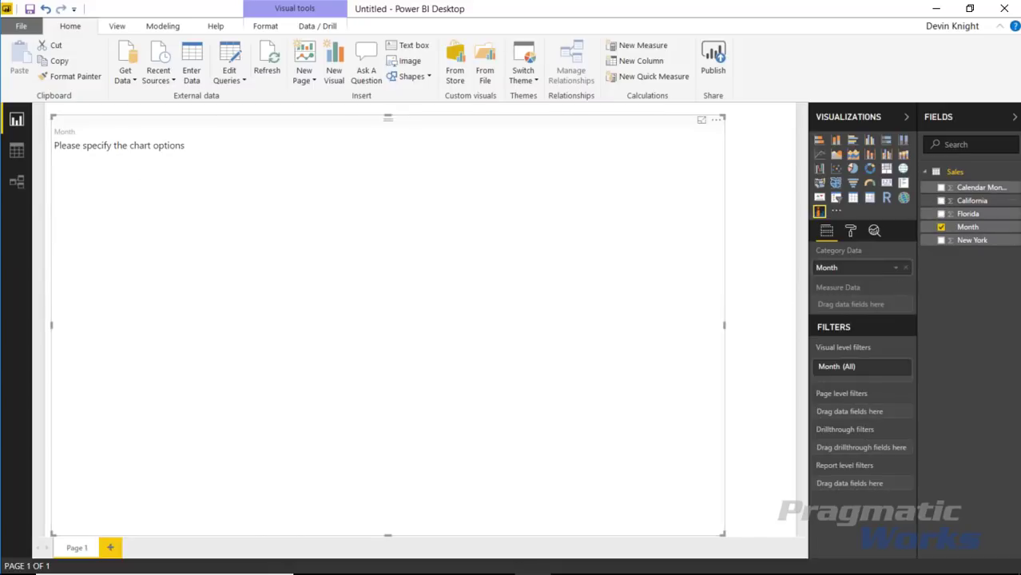
left_click(941, 214)
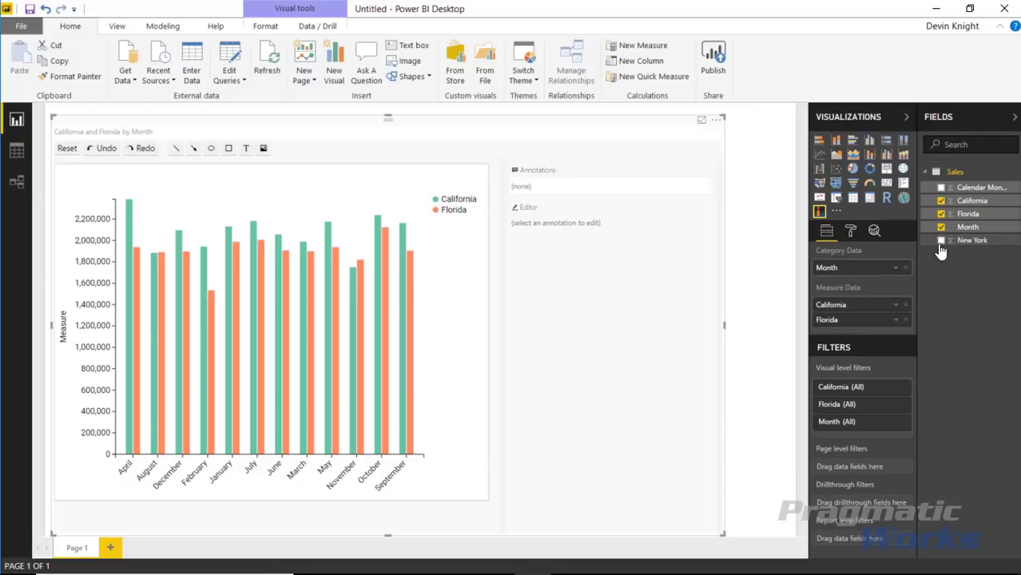
left_click(941, 241)
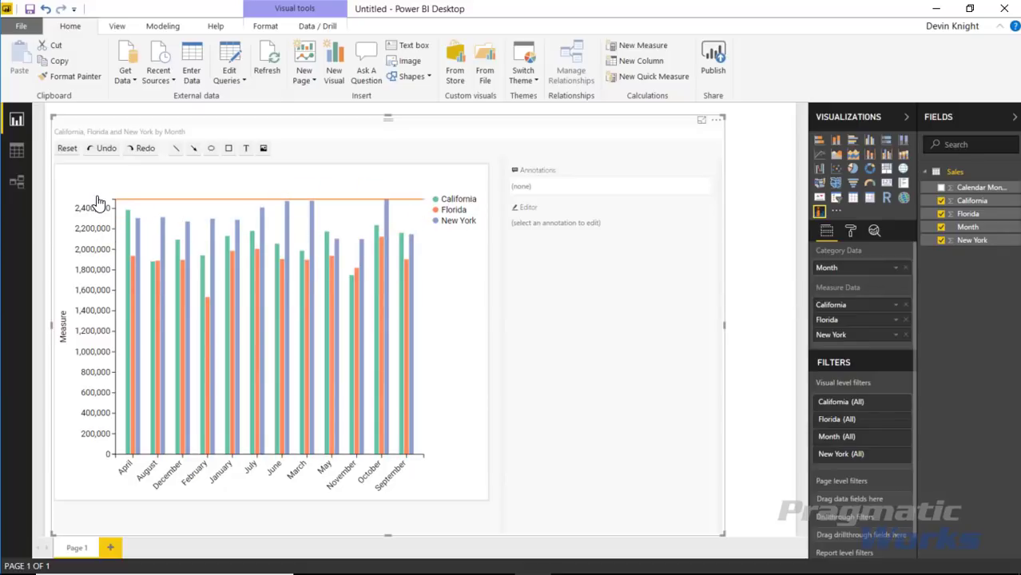
Annotate the chart's Y axis range from 2000000 to 2490000 and shade it semi-transparent green.
left_click_drag(111, 200, 115, 257)
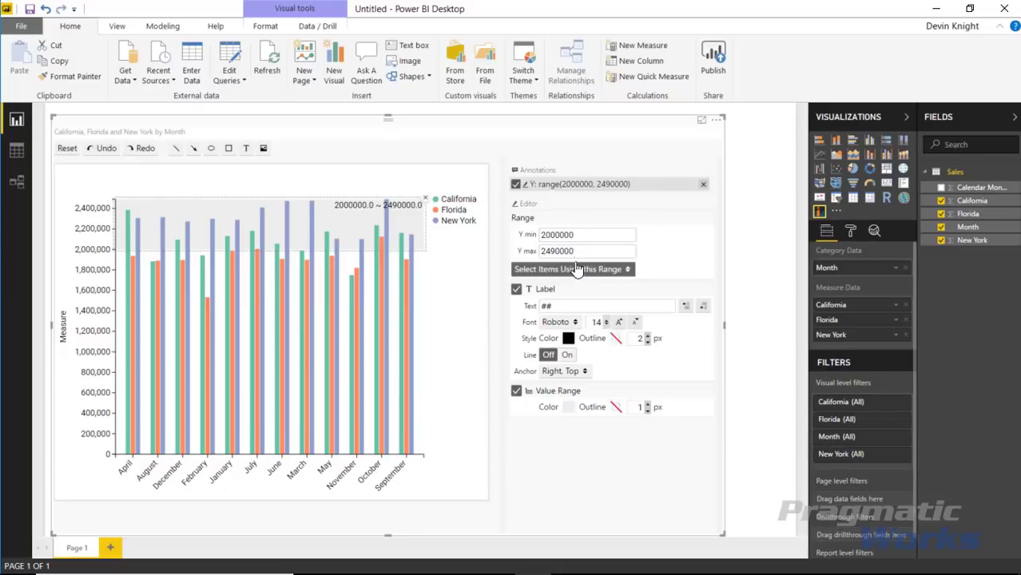
left_click(570, 408)
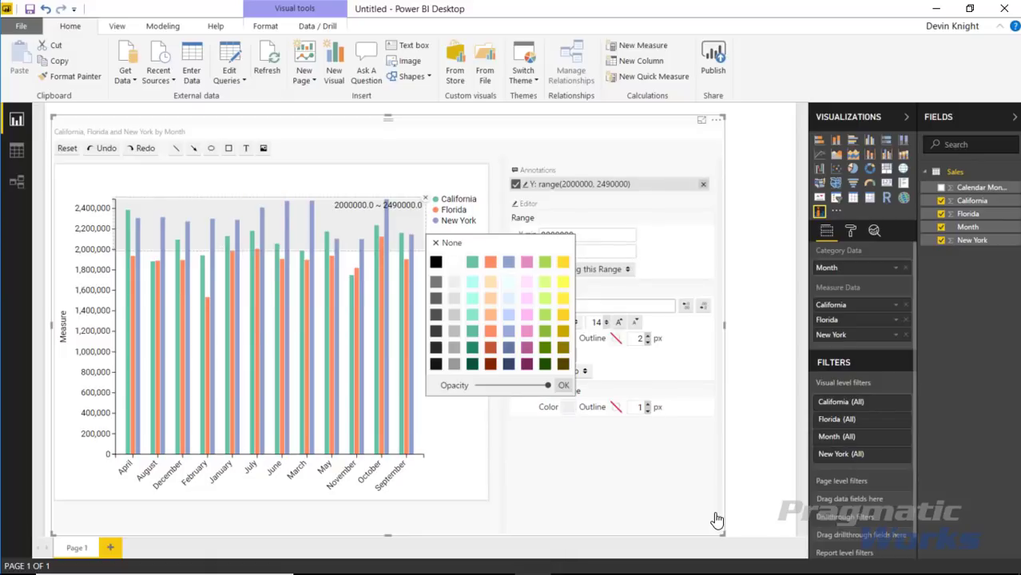
left_click(472, 264)
left_click_drag(548, 385, 506, 386)
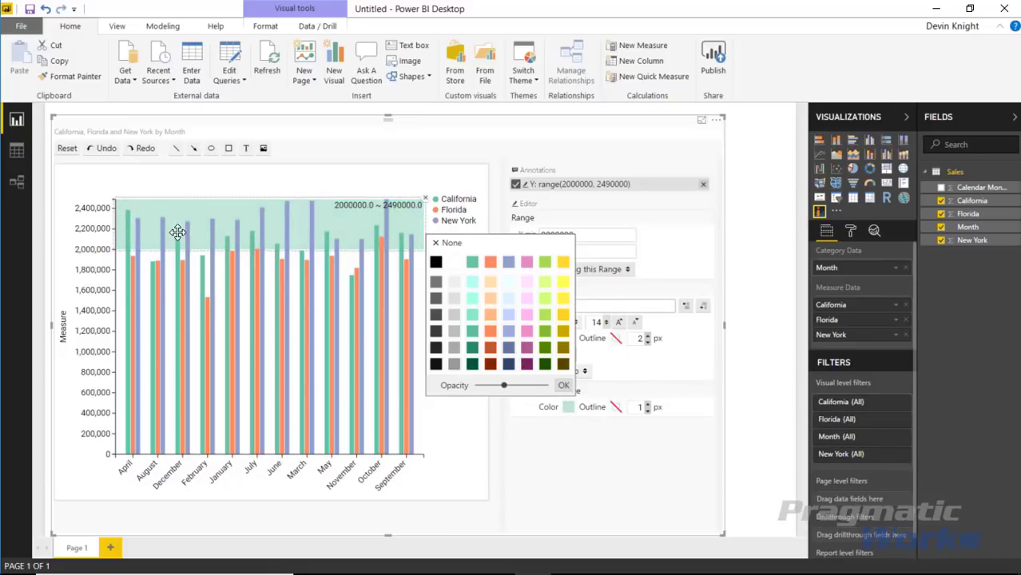
left_click(563, 385)
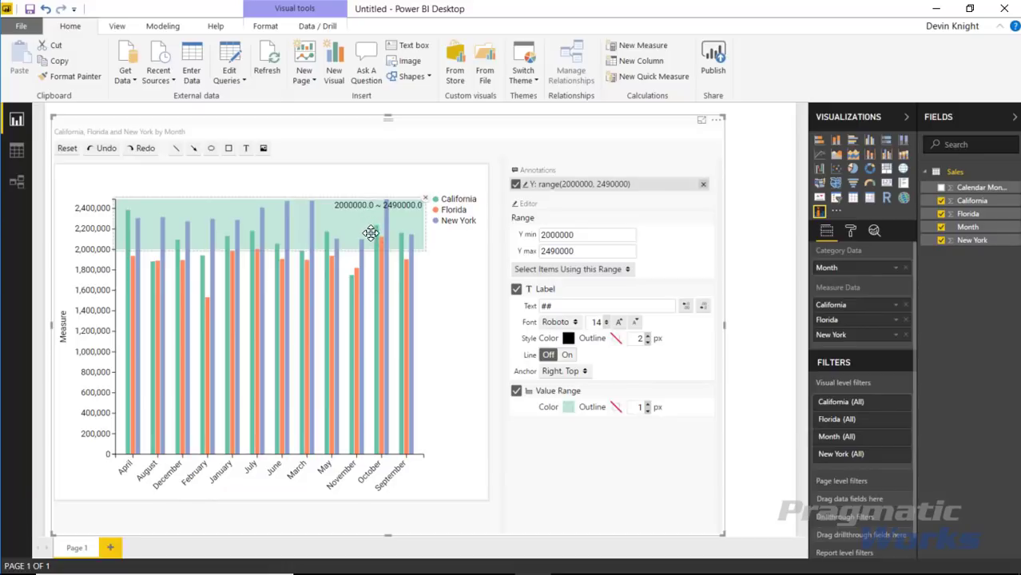
Anchor the range label at Left, Top and set its text to "High Volume ##" with no decimal places.
left_click(585, 373)
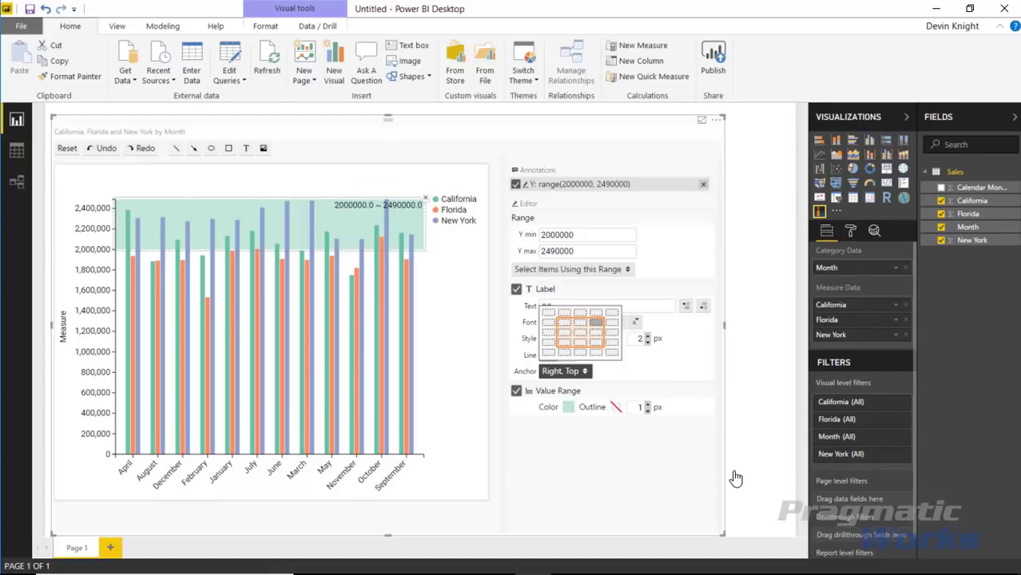
left_click(564, 323)
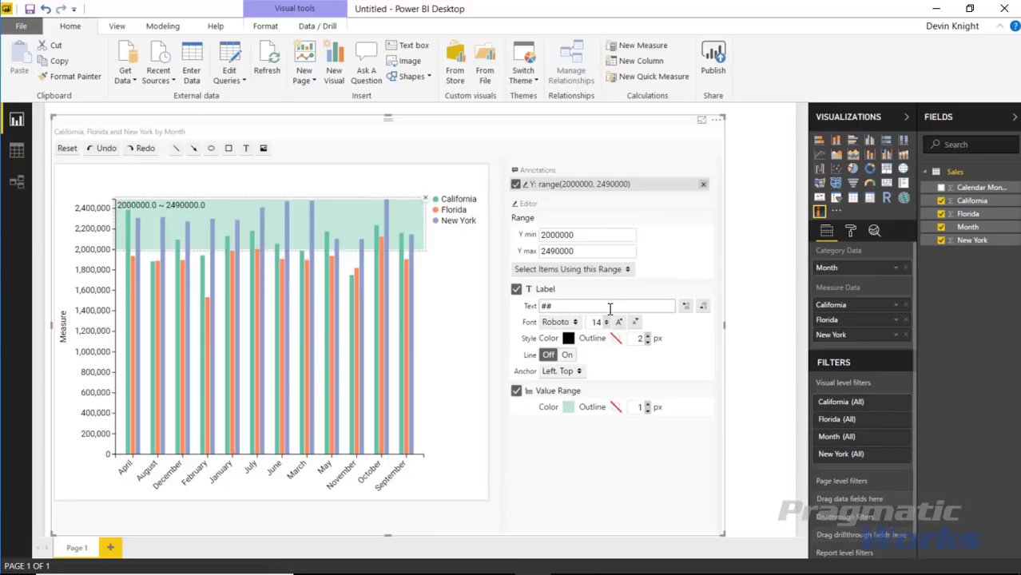
type("H")
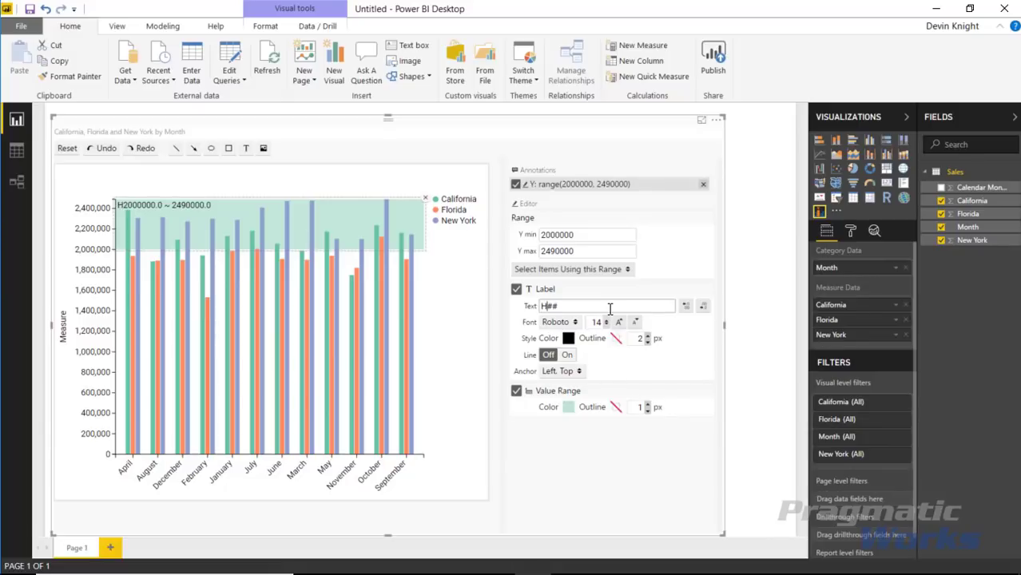
type("igh Volum")
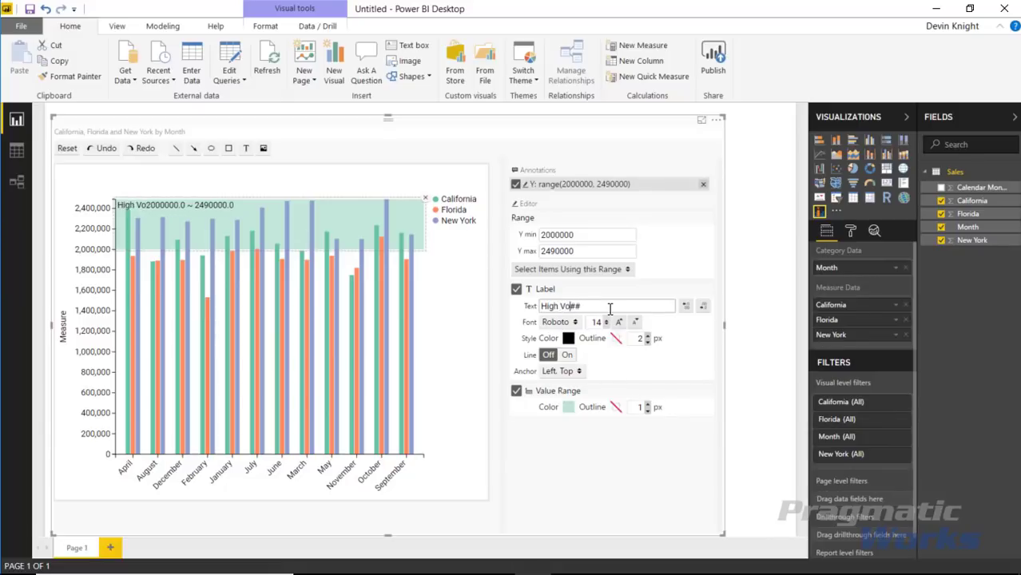
type("e")
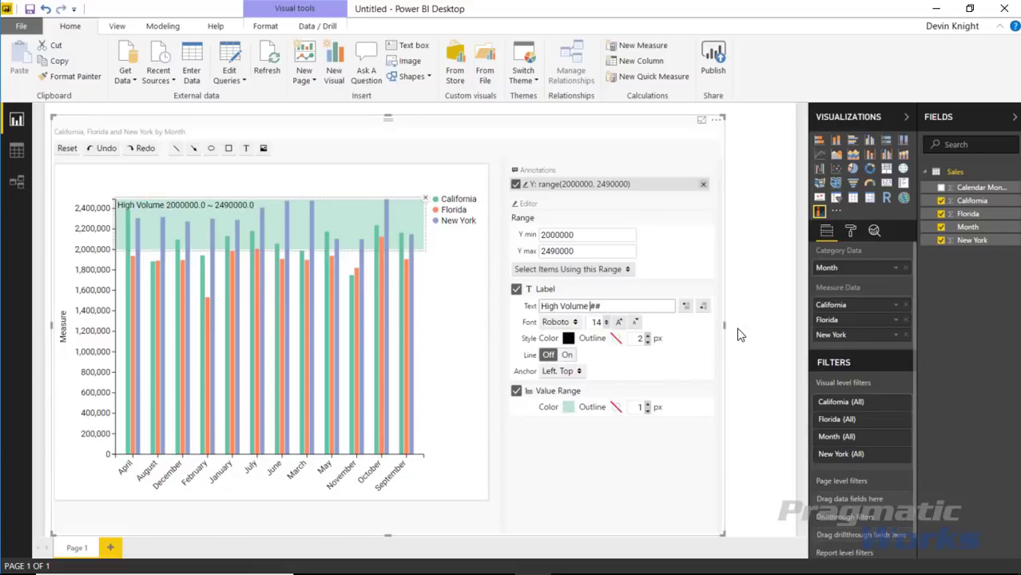
left_click(703, 306)
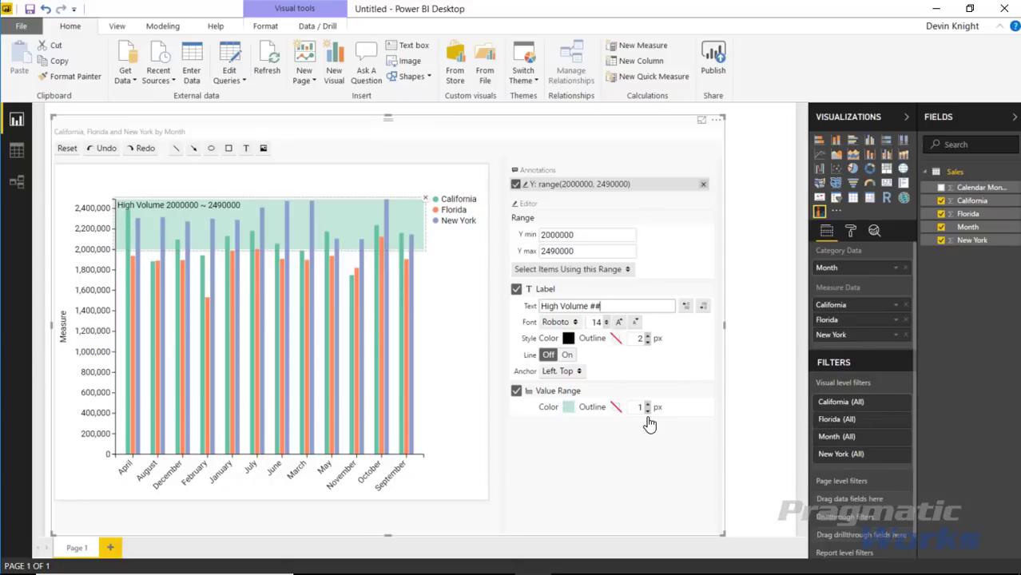
Set the range label's font size to 15 and leave its line option Off.
left_click(620, 324)
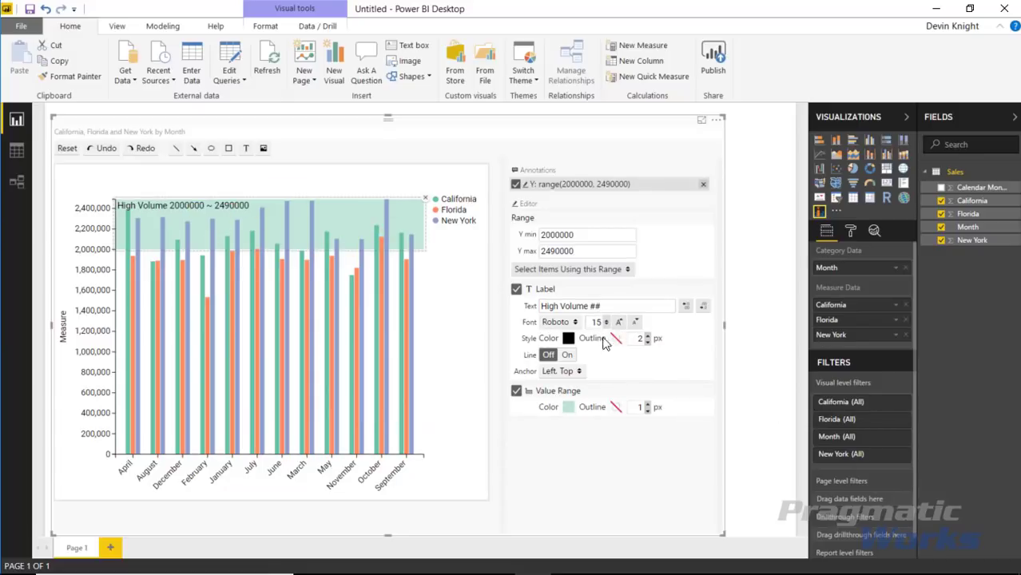
left_click(567, 355)
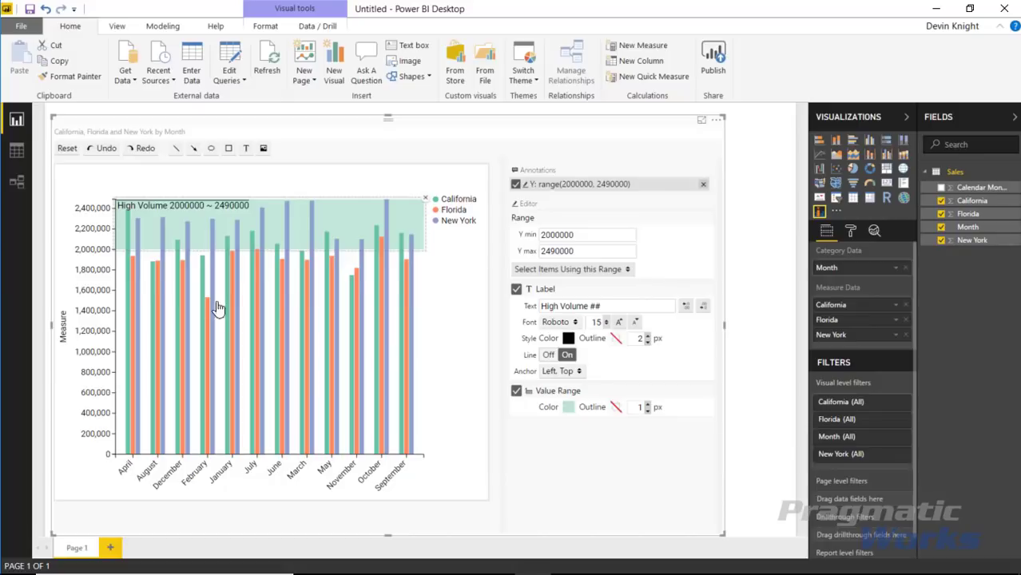
left_click(548, 355)
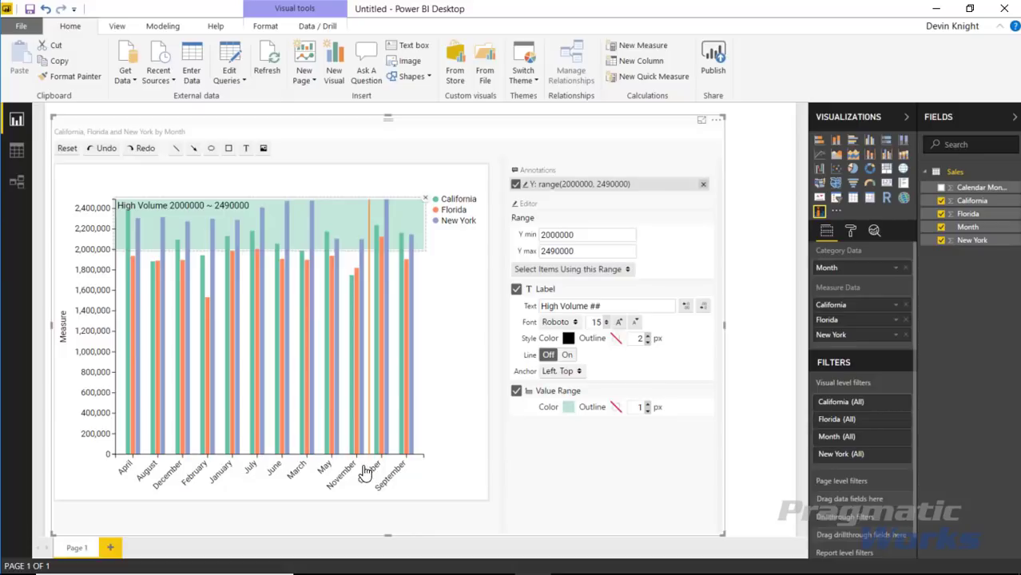
Try an X axis range annotation from March to November and delete it.
mouse_move(362, 475)
left_mouse_down()
mouse_move(404, 472)
mouse_move(294, 477)
left_mouse_up()
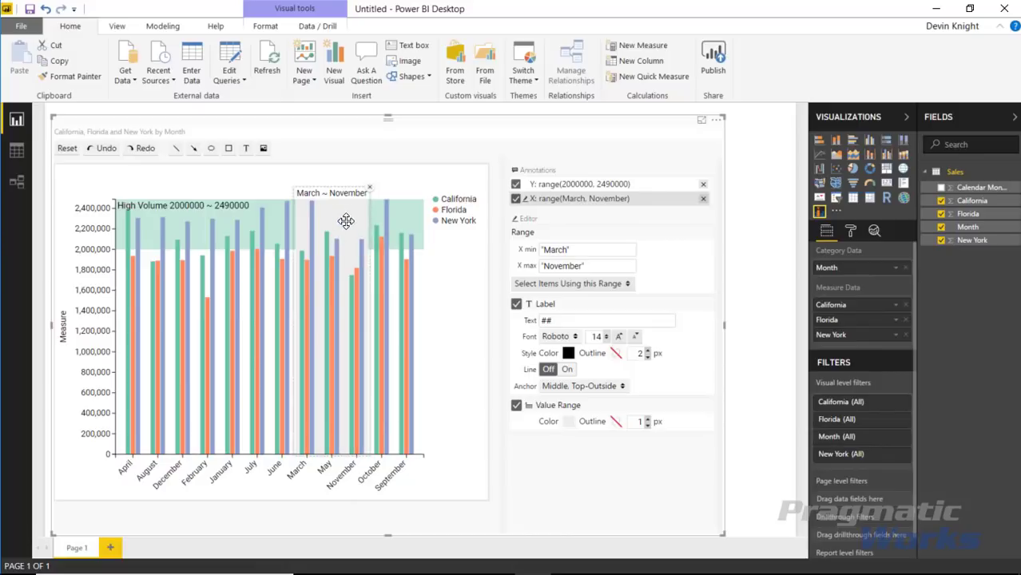
left_click(369, 187)
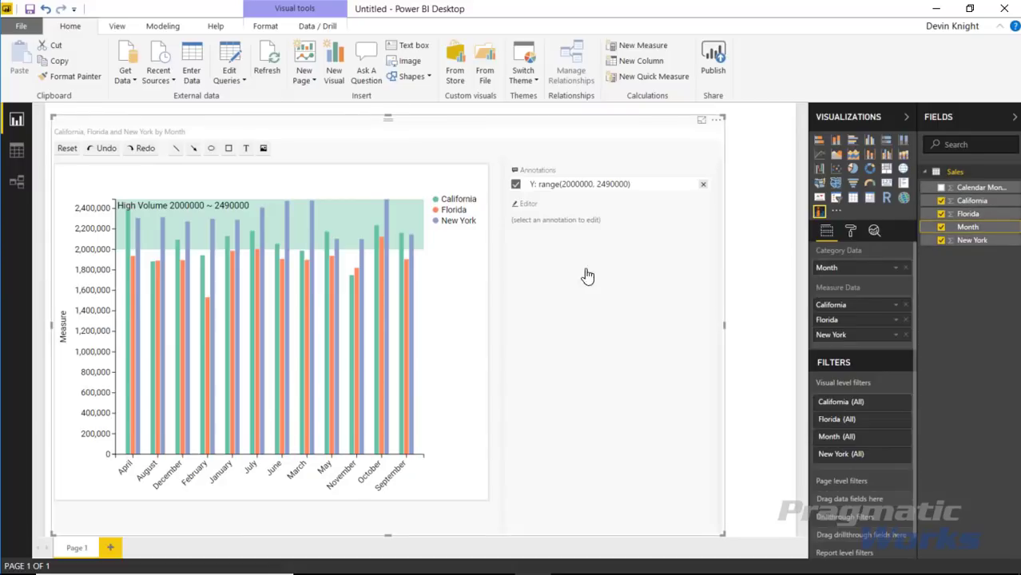
Sort the Month field by the Calendar Month Number column.
left_click(163, 26)
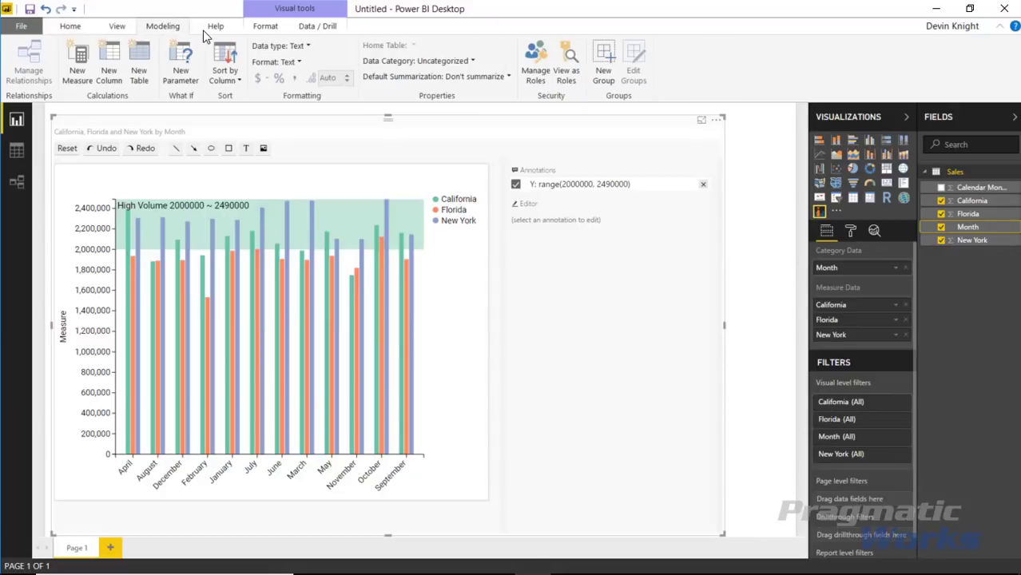
left_click(238, 74)
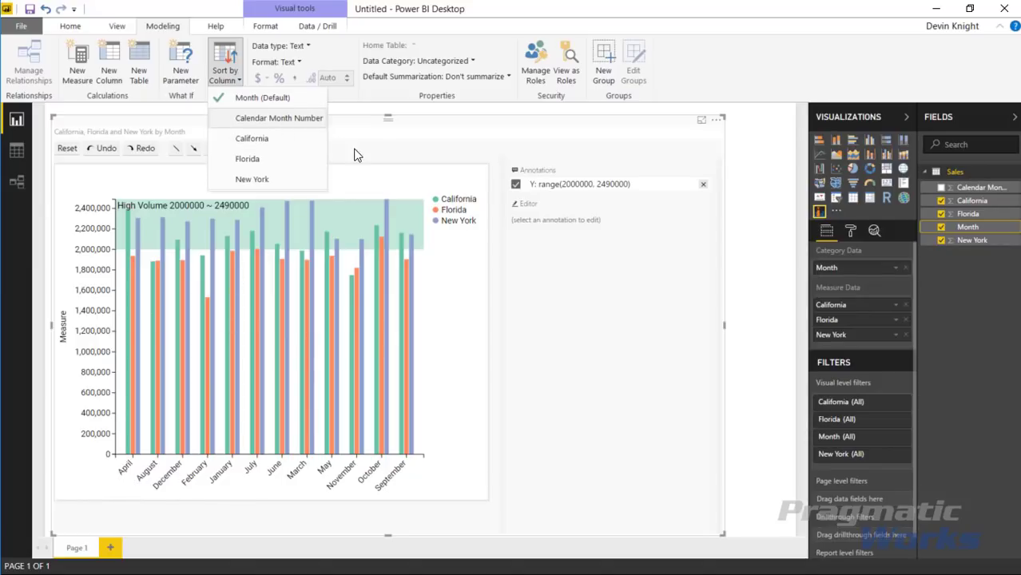
left_click(283, 118)
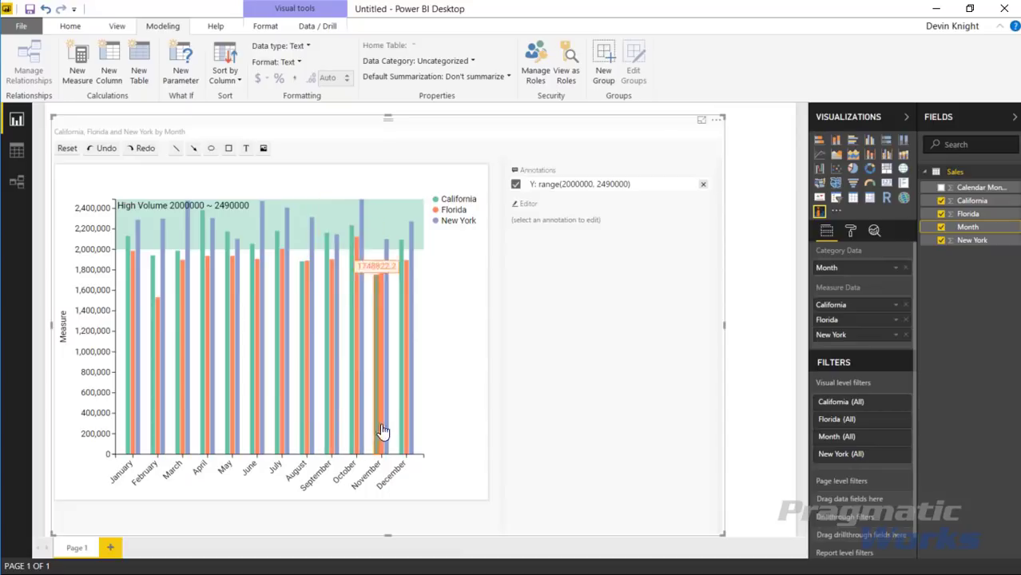
Try an X axis range annotation from July to October and delete it.
left_click_drag(273, 469, 379, 473)
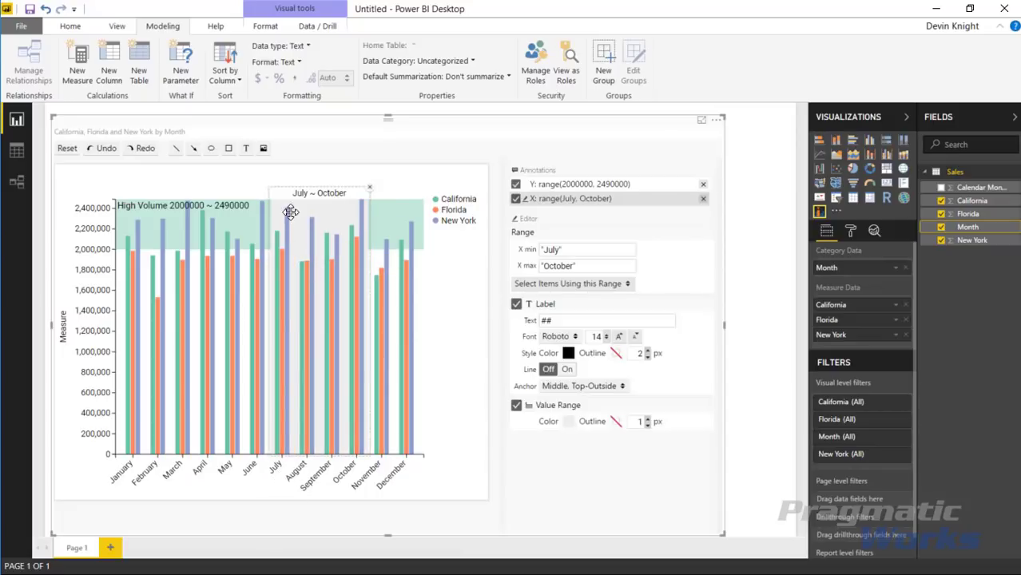
left_click(369, 190)
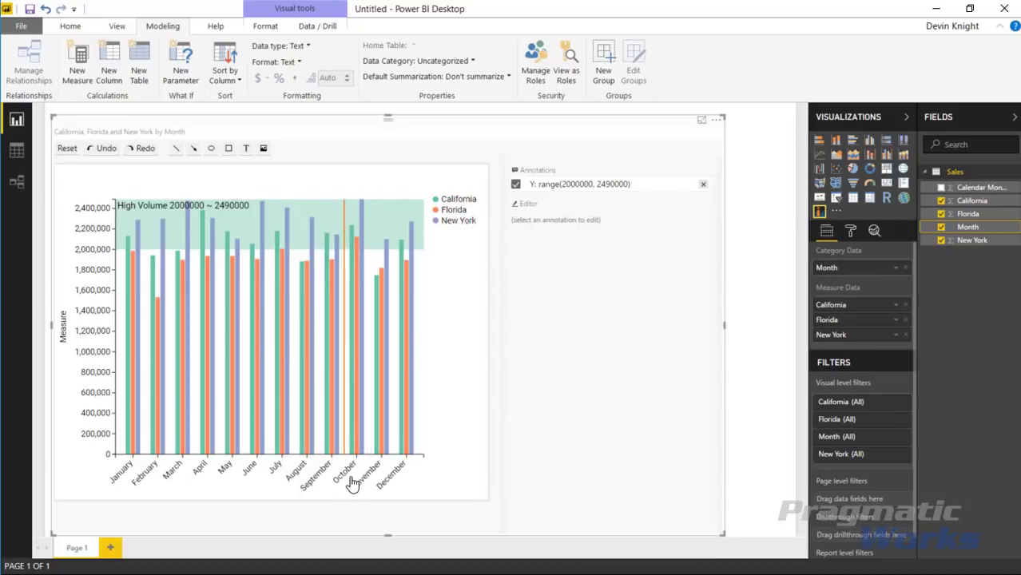
Add an X axis range annotation covering only October and set its label text to "Peak Seaon".
left_click_drag(343, 474, 357, 476)
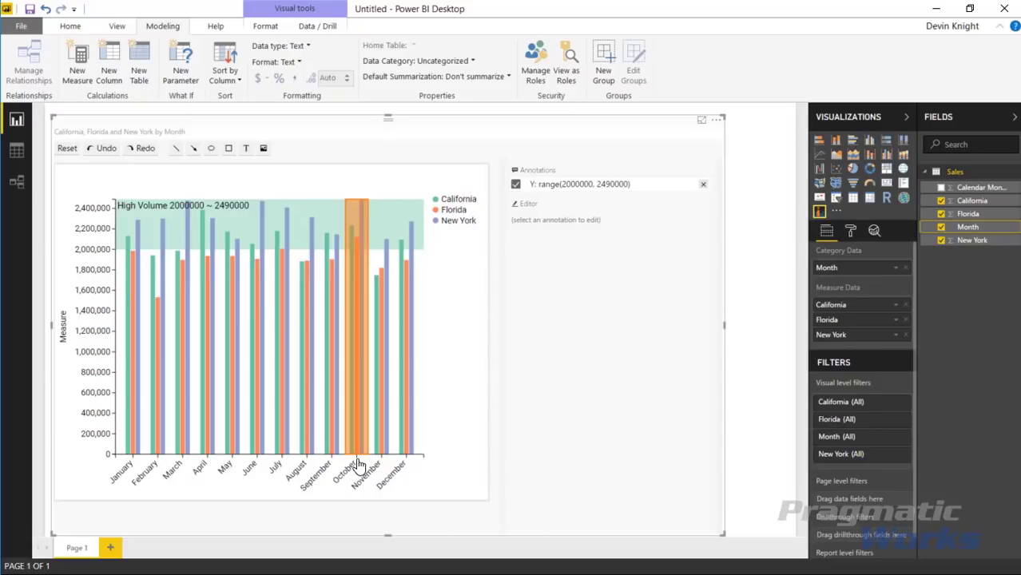
left_click(357, 478)
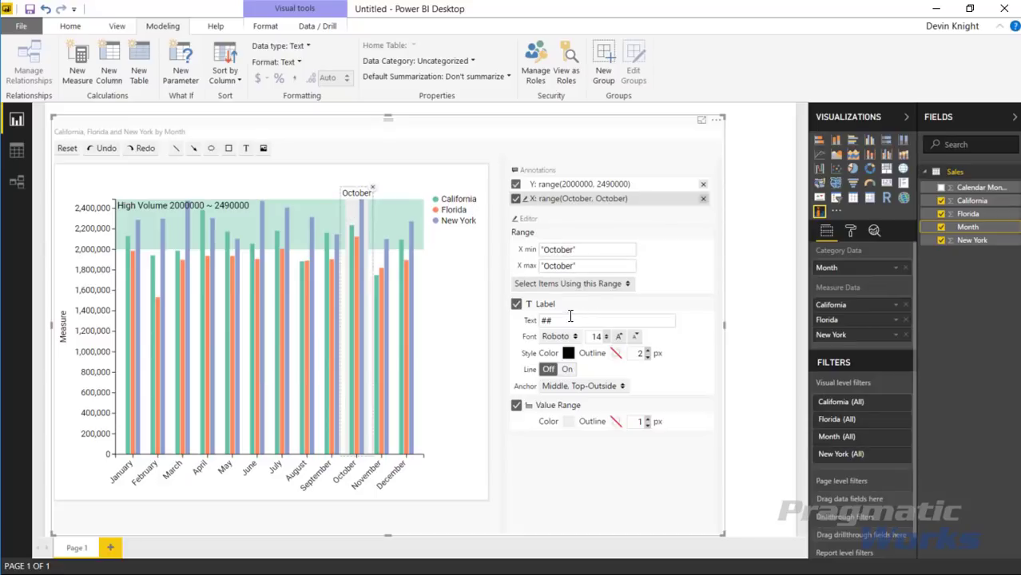
left_click(530, 302)
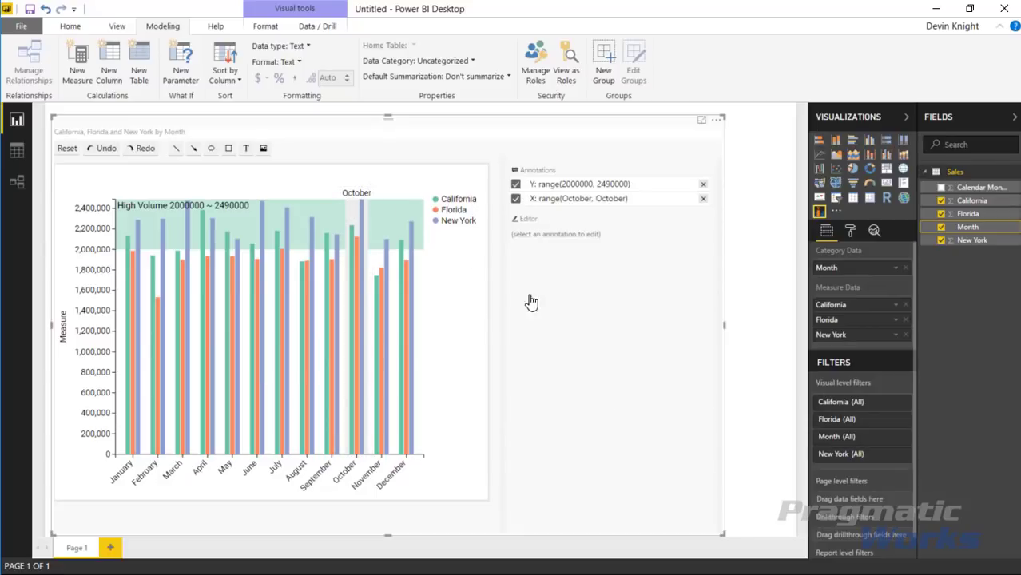
left_click(355, 193)
left_click(574, 321)
type("Peak Season")
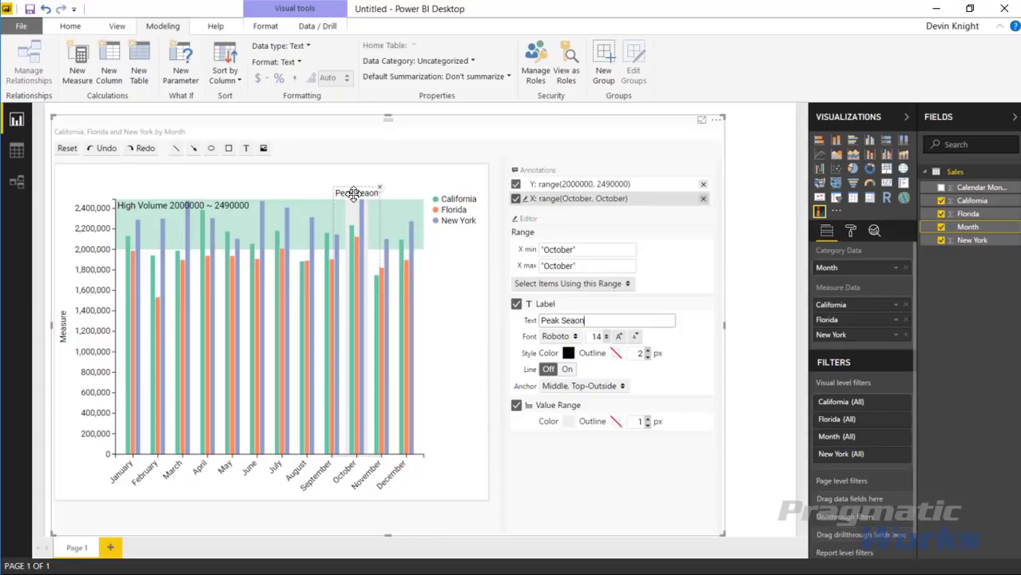
Fill the October range with yellow and lower the fill's opacity to a little over half.
left_click(565, 424)
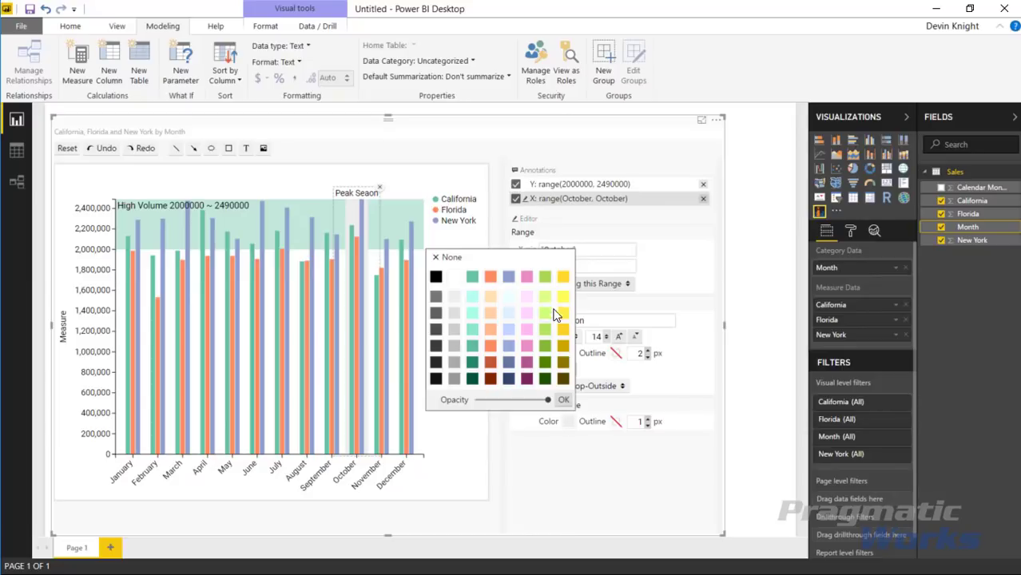
left_click(563, 278)
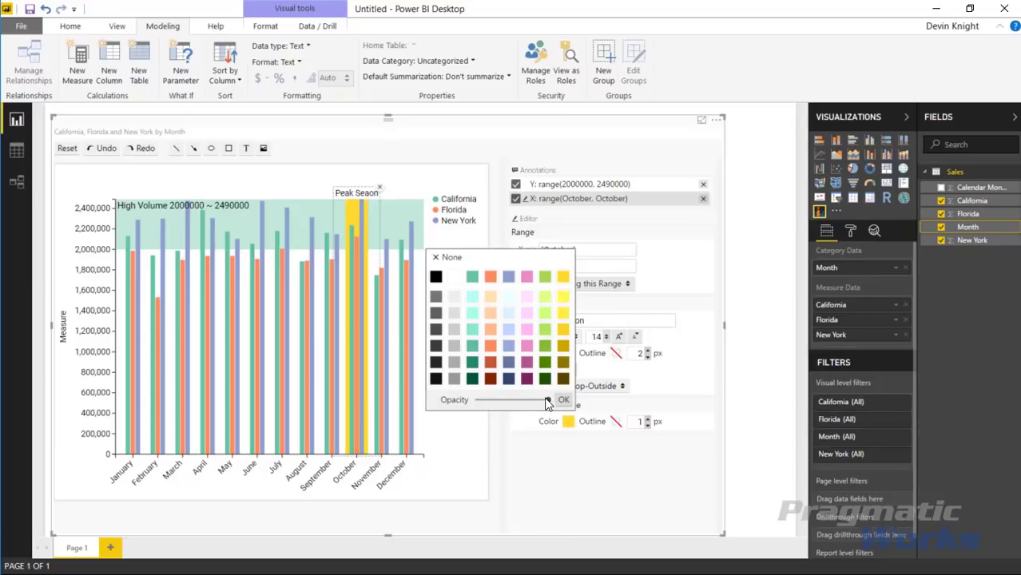
left_click_drag(543, 399, 517, 416)
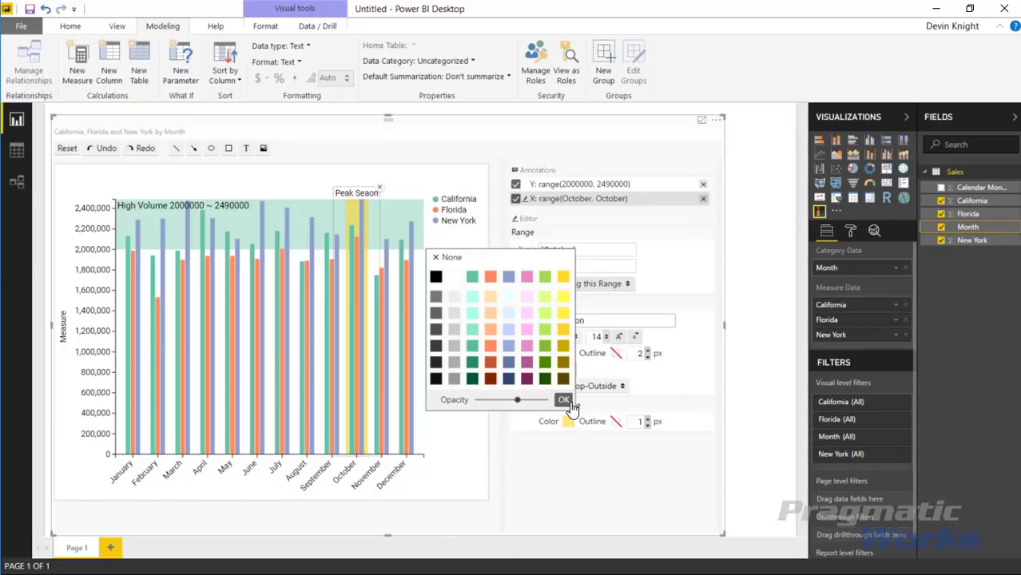
left_click(563, 399)
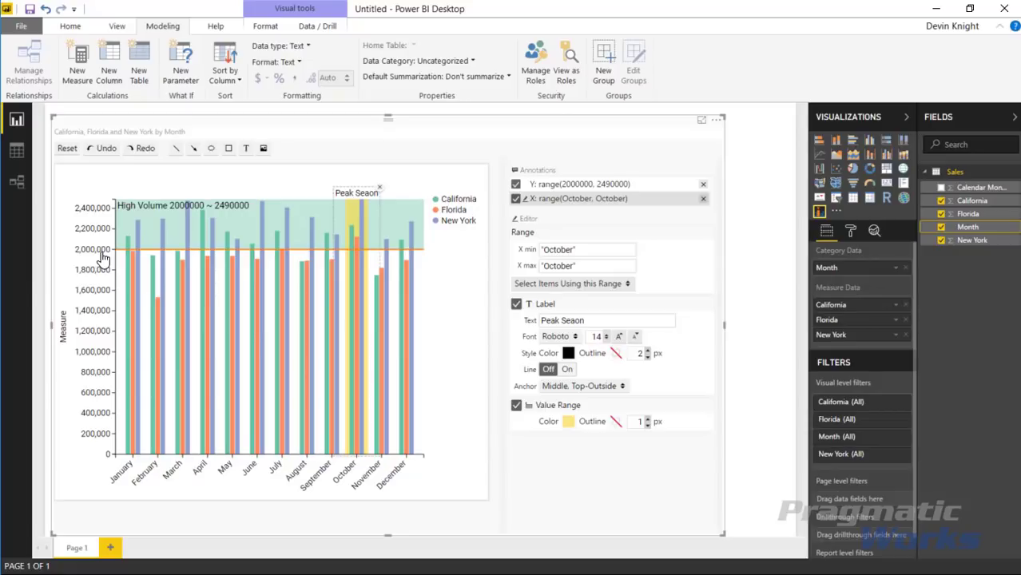
Add a Y axis range annotation below the high volume band, spanning 1700000 to 2000000.
left_click_drag(102, 258, 102, 288)
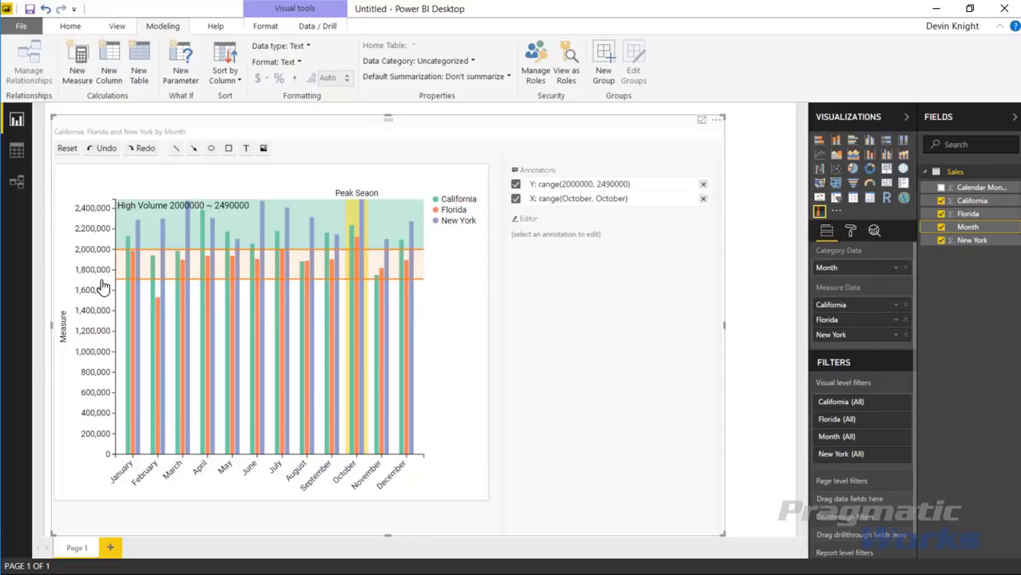
left_click_drag(102, 286, 102, 286)
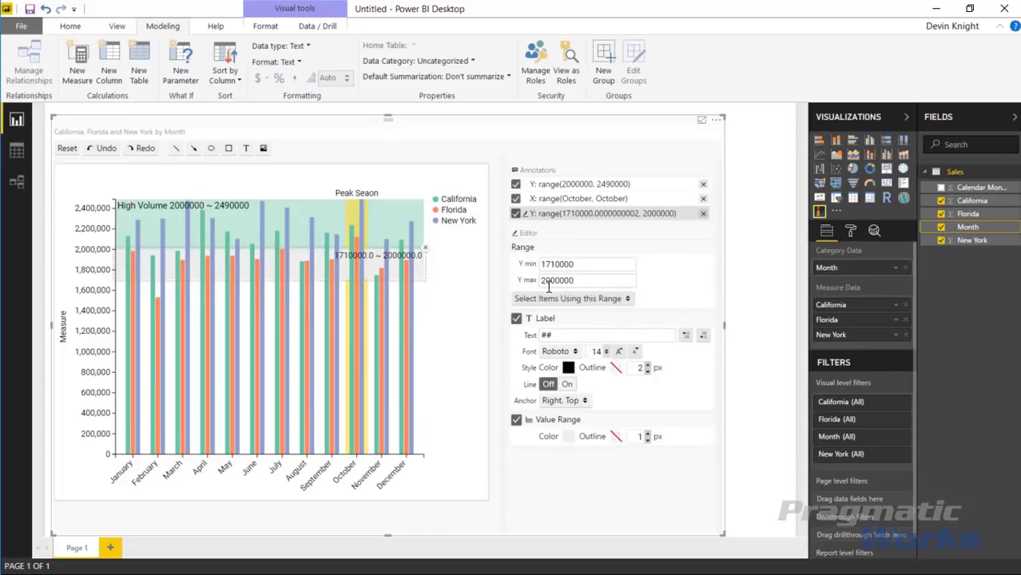
double_click(557, 264)
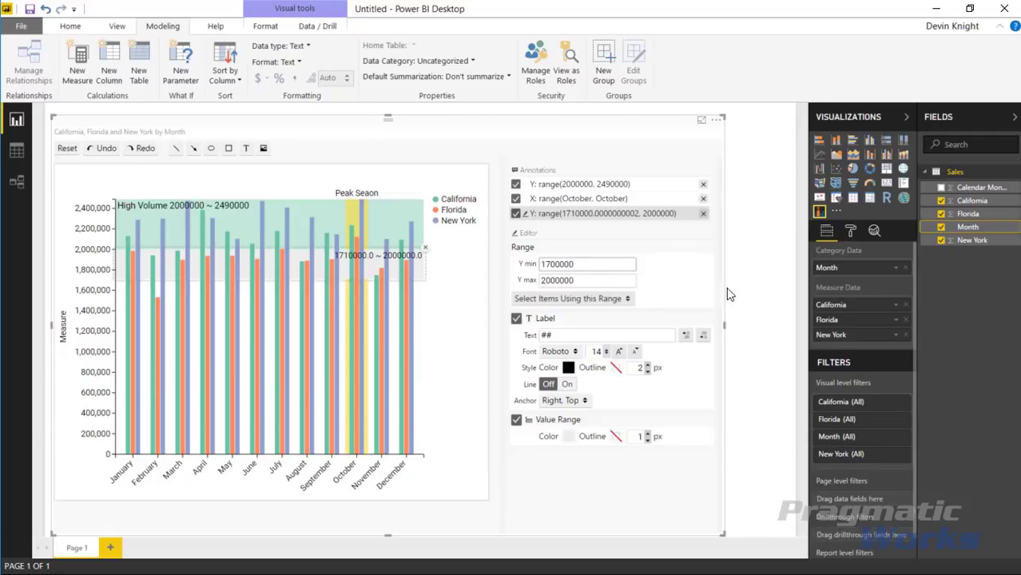
left_click(603, 286)
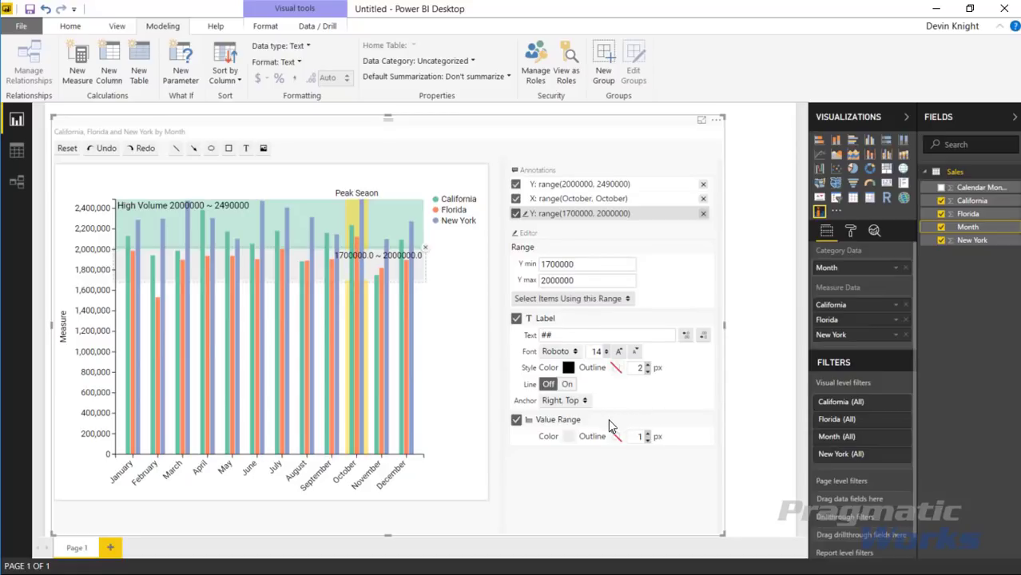
Anchor the new Y range's label at Left, Top, increase its font size to 15 and remove the decimals.
left_click(577, 401)
left_click(564, 352)
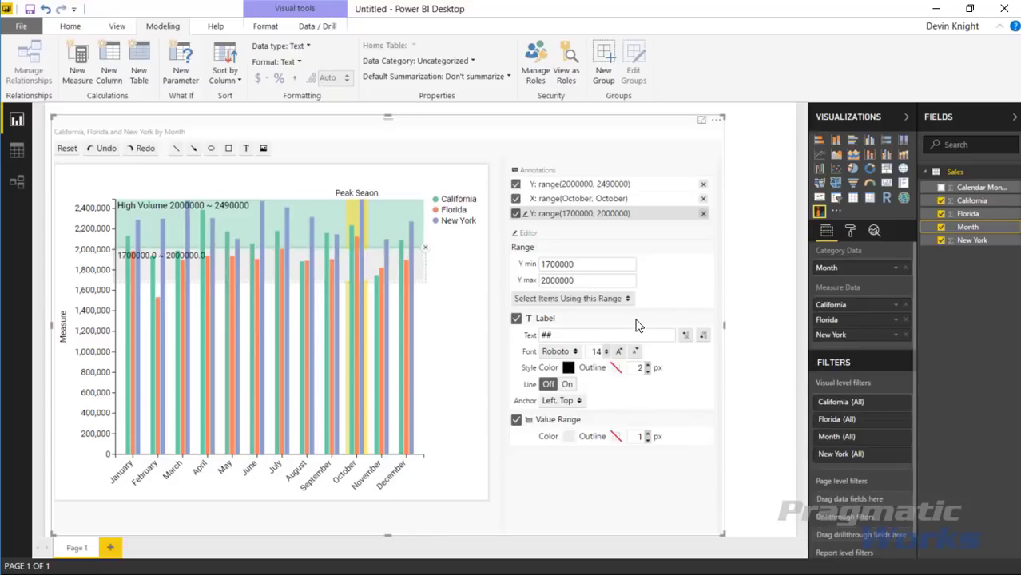
left_click(618, 352)
left_click(703, 336)
Set the 1700000 to 2000000 range's label text to "Medium Volume ##".
left_click(549, 335)
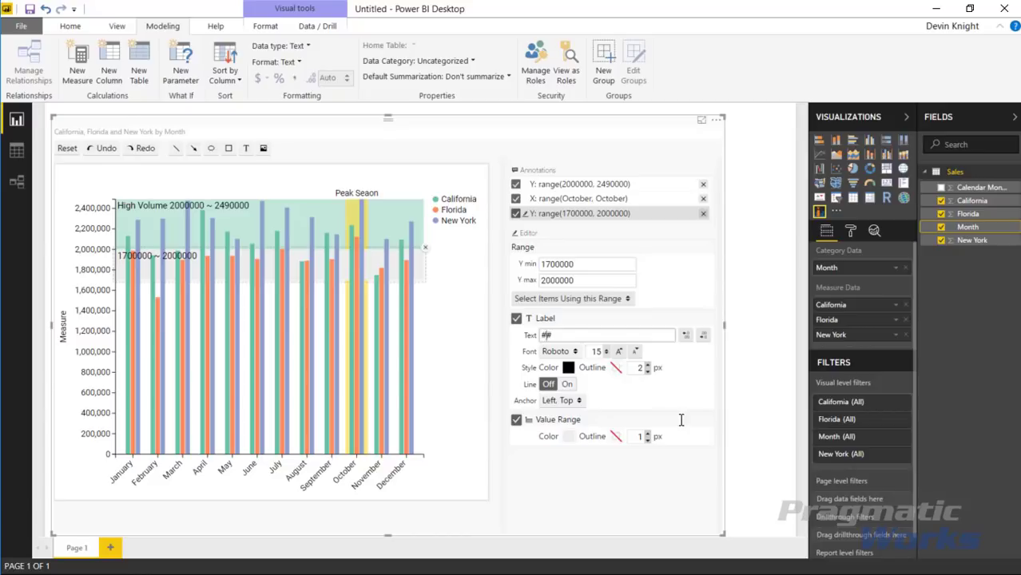
type("Medium Vo")
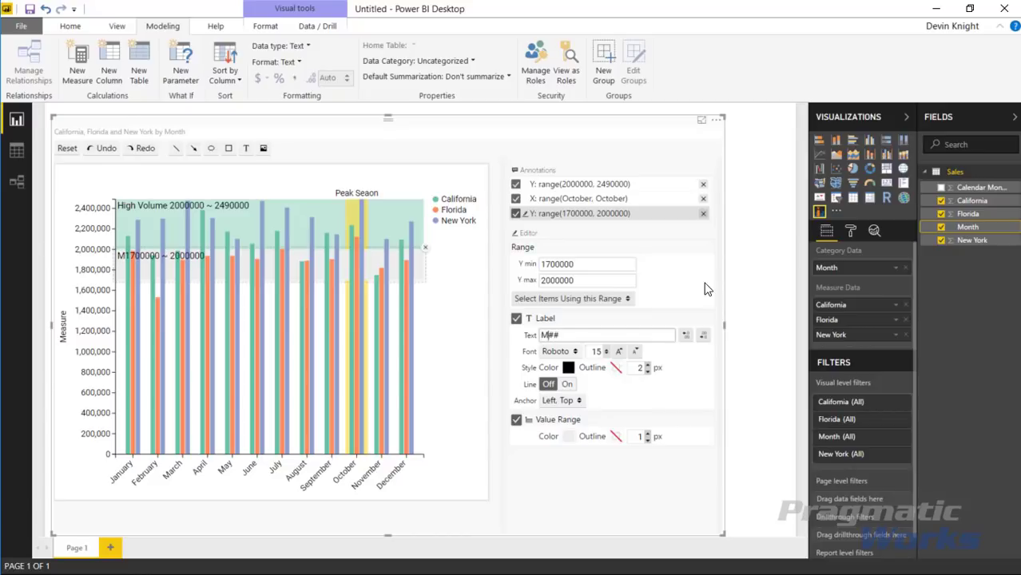
type("lume")
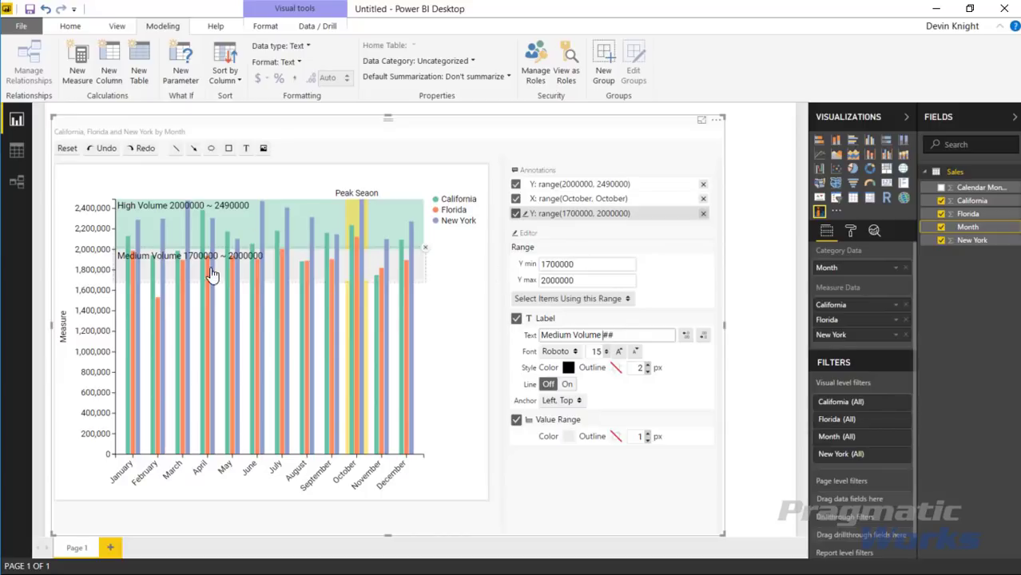
Fill the medium volume range with blue-violet at about half opacity.
mouse_move(187, 272)
left_click(569, 441)
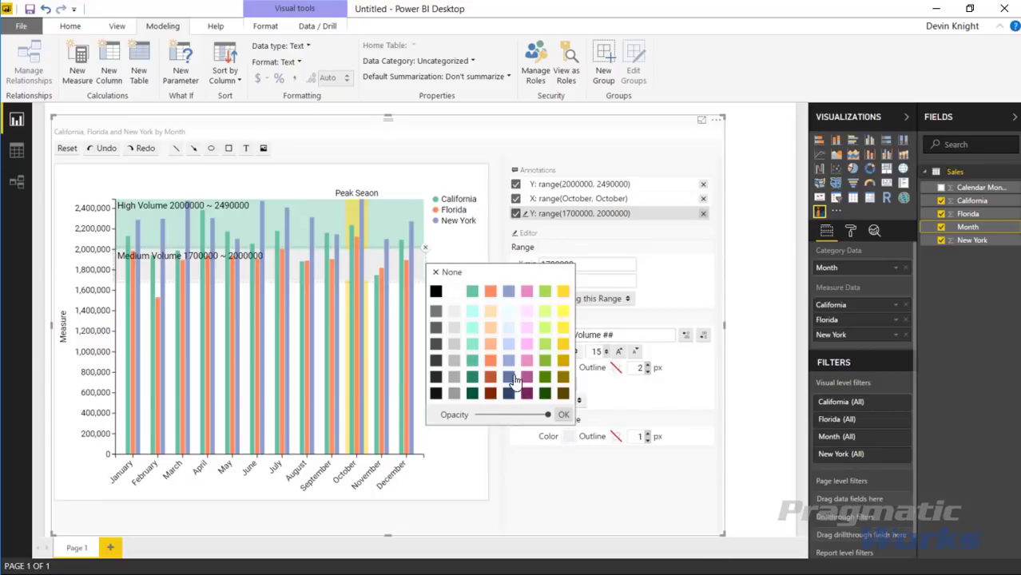
left_click(508, 291)
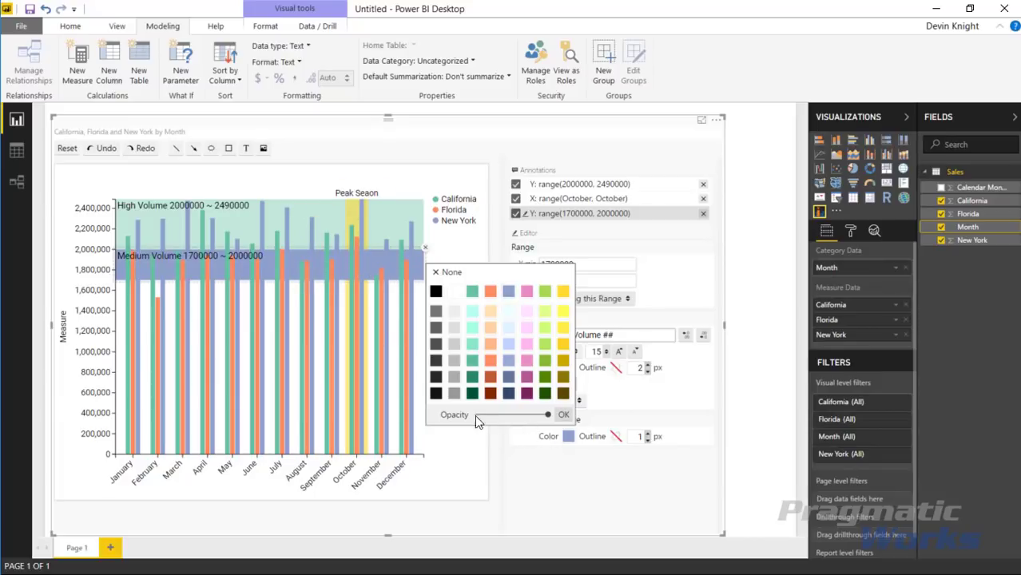
left_click_drag(546, 415, 512, 416)
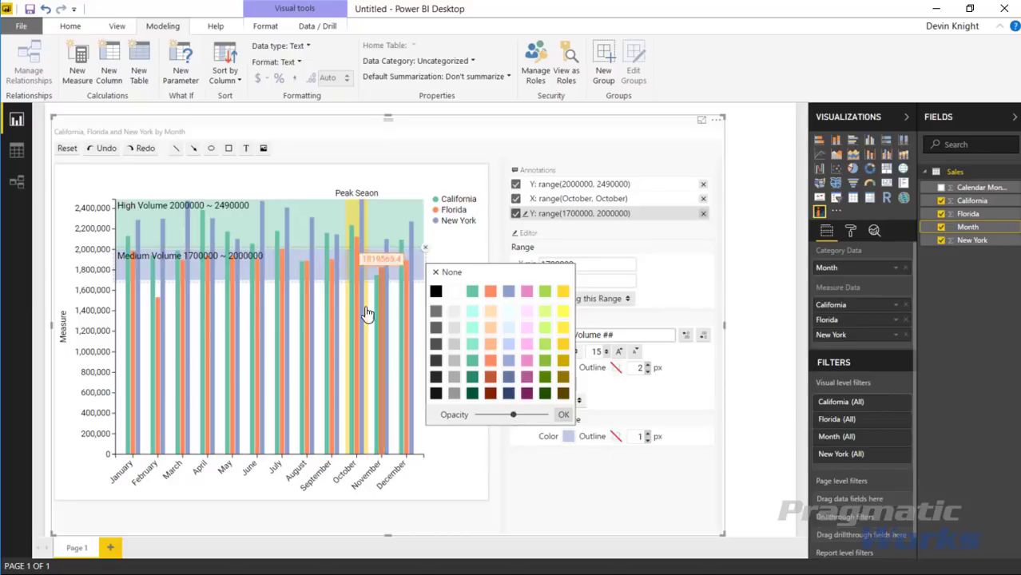
left_click(564, 416)
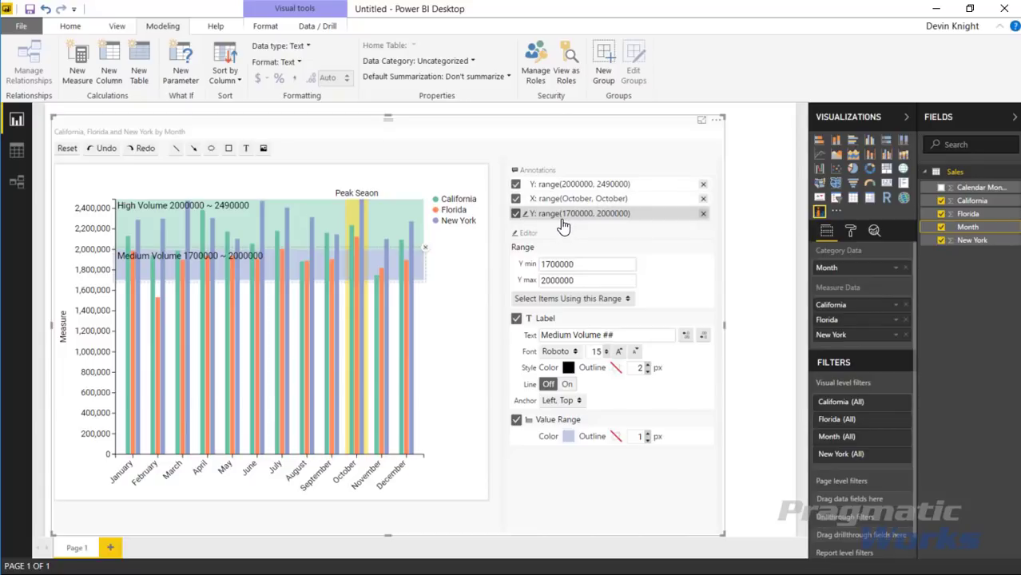
Reorder the annotations so the October range comes last, after both Y axis ranges.
left_click_drag(562, 223, 559, 199)
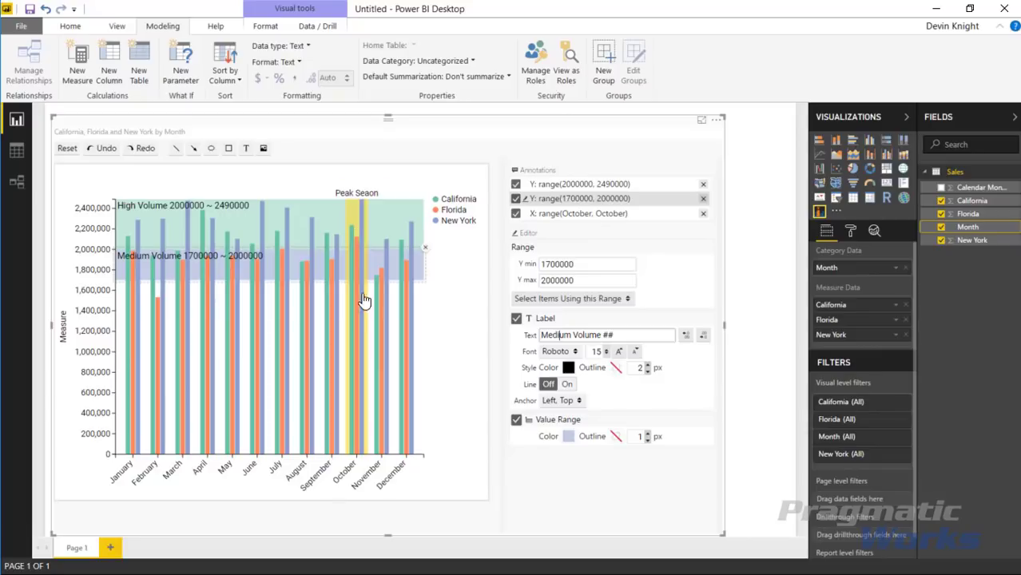
left_click(581, 213)
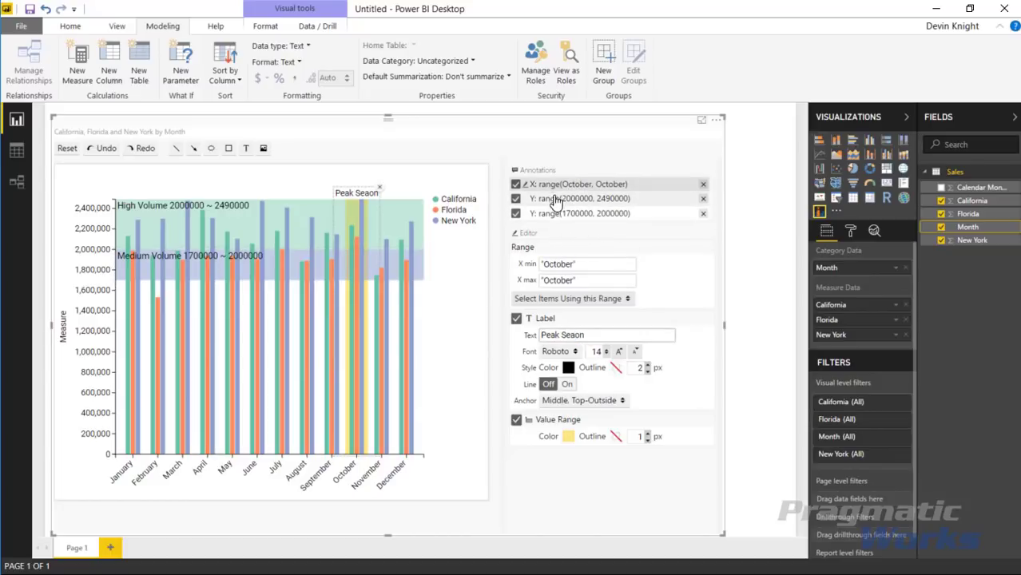
mouse_move(551, 196)
left_mouse_down()
mouse_move(548, 225)
mouse_move(565, 223)
left_mouse_up()
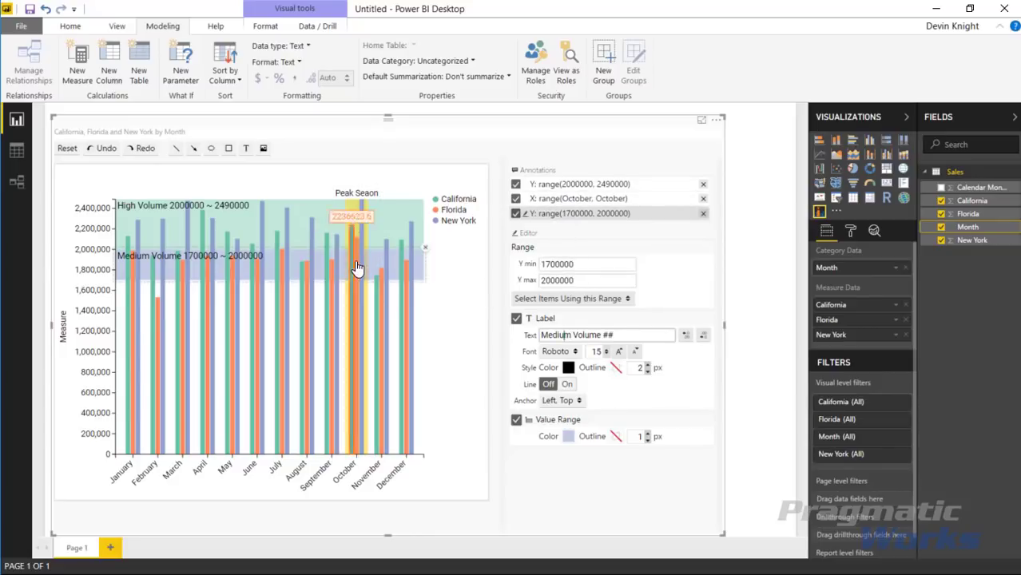
left_click_drag(564, 221, 563, 205)
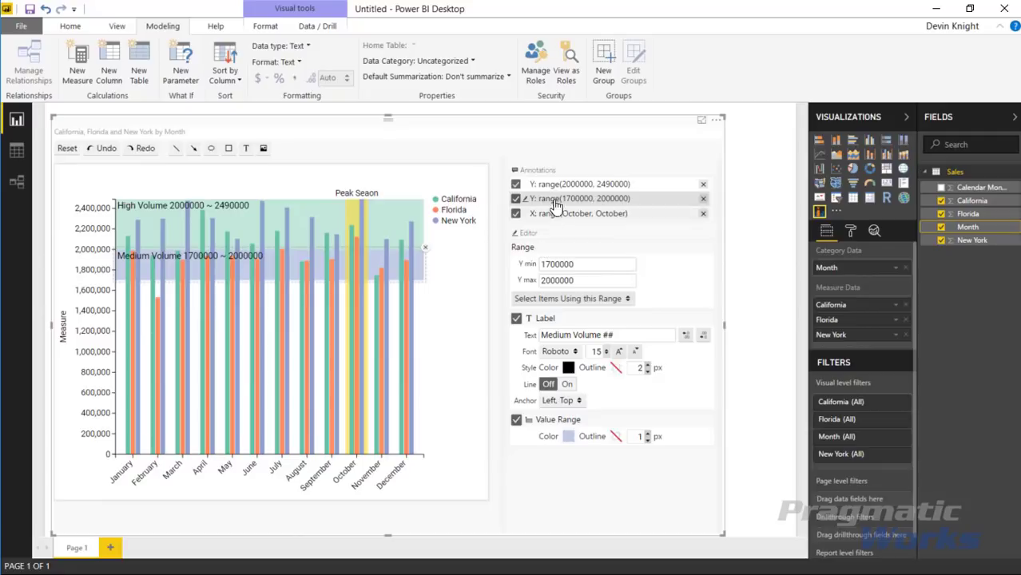
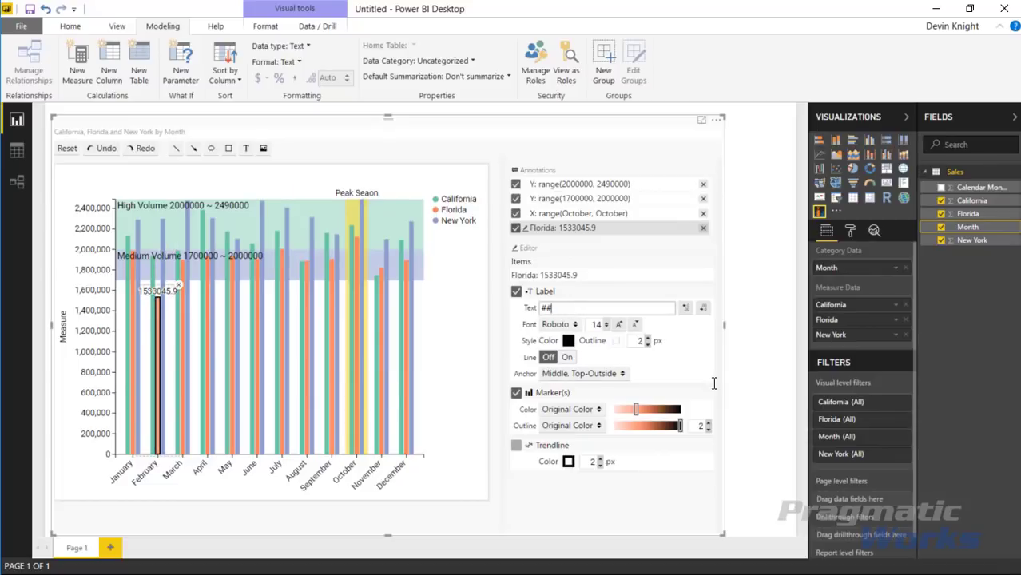
Annotate Florida's February bar with its value and draw an arrow pointing to the upper end of that bar.
left_click_drag(559, 308, 497, 308)
left_click(192, 148)
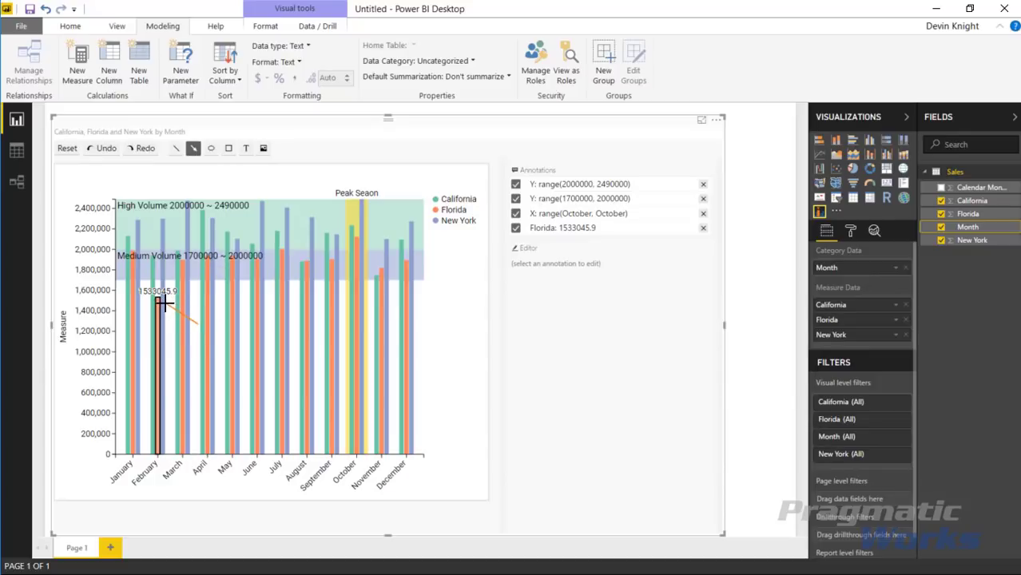
left_click_drag(163, 303, 164, 304)
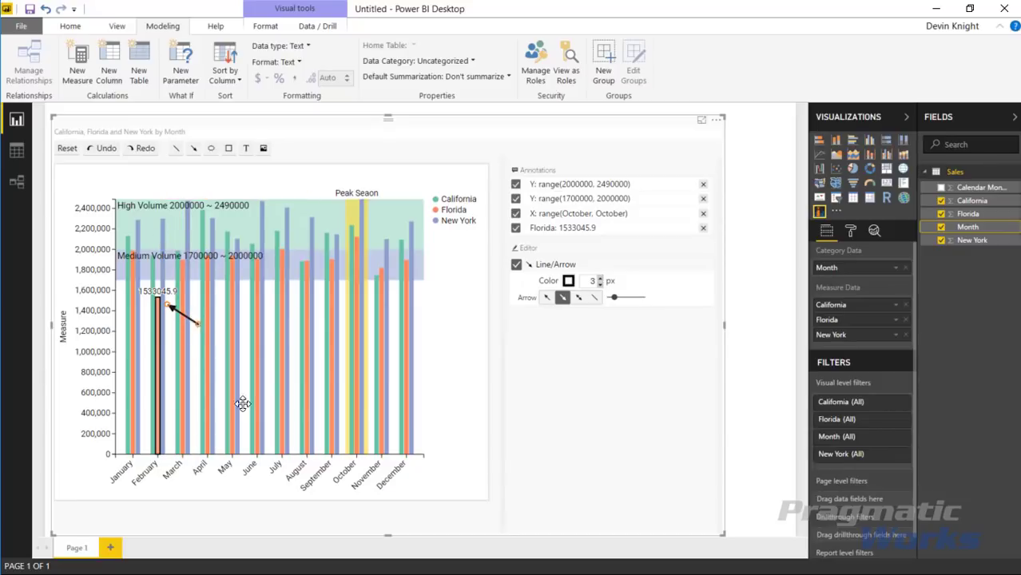
left_click_drag(193, 321, 189, 321)
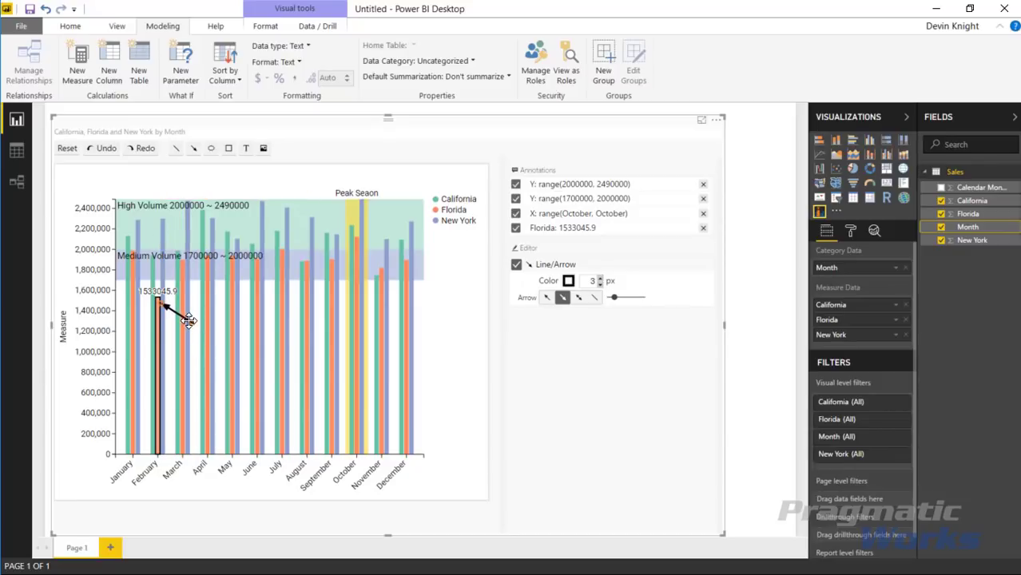
Add a text box beside the arrow's tail, from about April to July, reading "Hired a new sales rep".
left_click(246, 149)
mouse_move(198, 337)
left_mouse_down()
mouse_move(205, 317)
mouse_move(285, 311)
left_mouse_up()
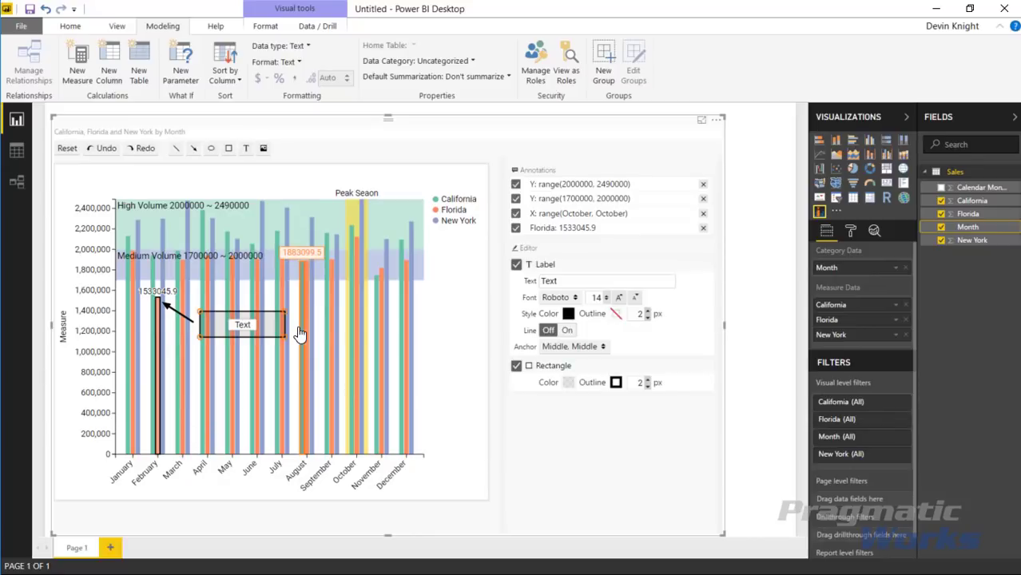
type("Hired a new sles")
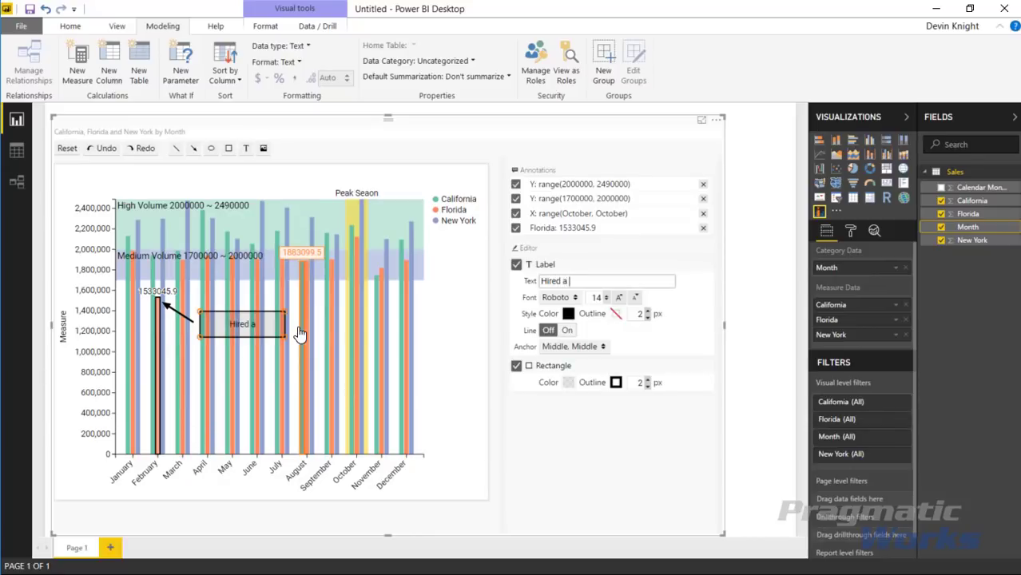
key("BackSpace")
key("BackSpace")
key("BackSpace")
type("ales rep")
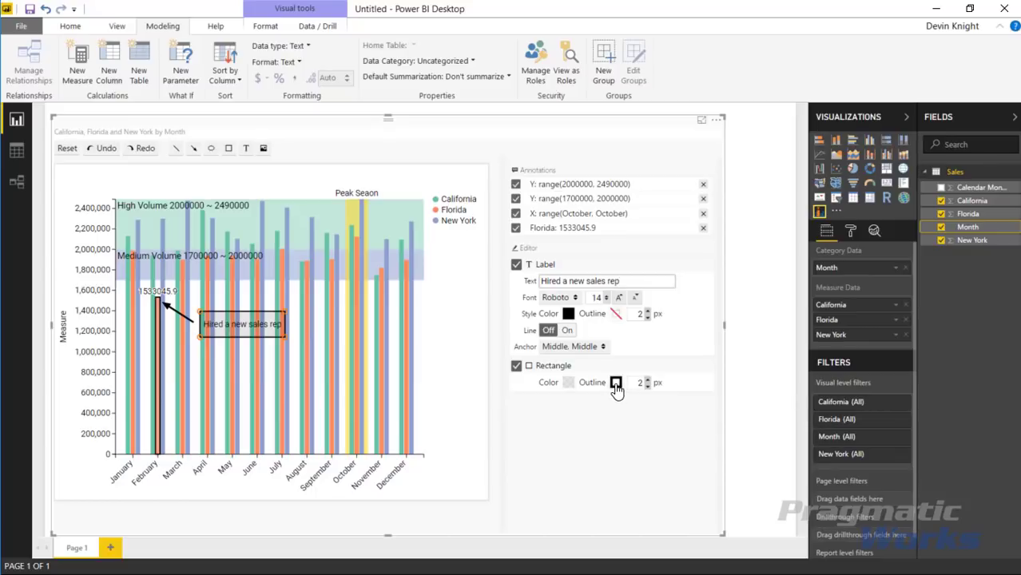
Hide the text box's rectangle and shift the "Hired a new sales rep" label up against the arrow's tail.
left_click(516, 366)
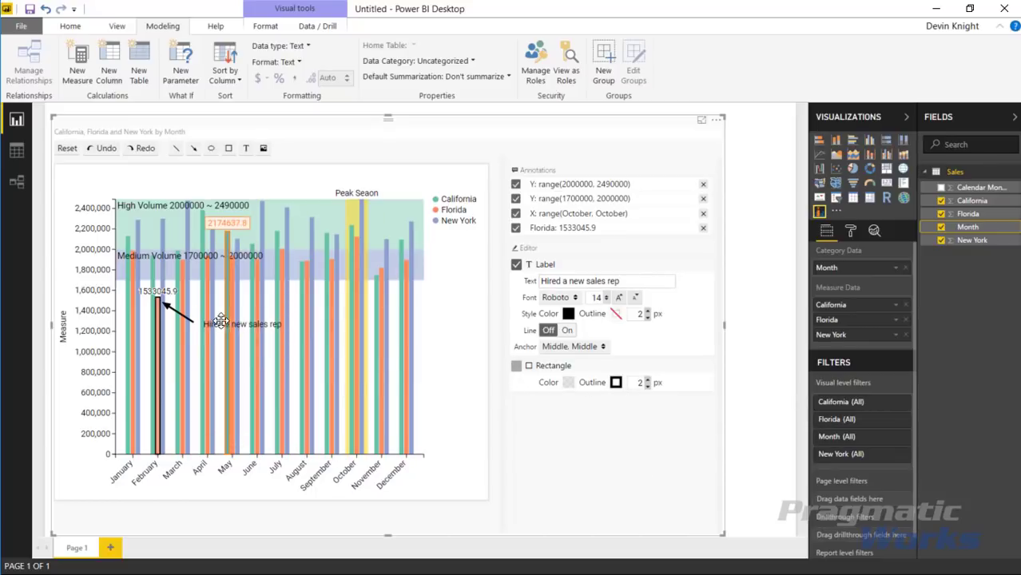
left_click_drag(216, 322, 201, 322)
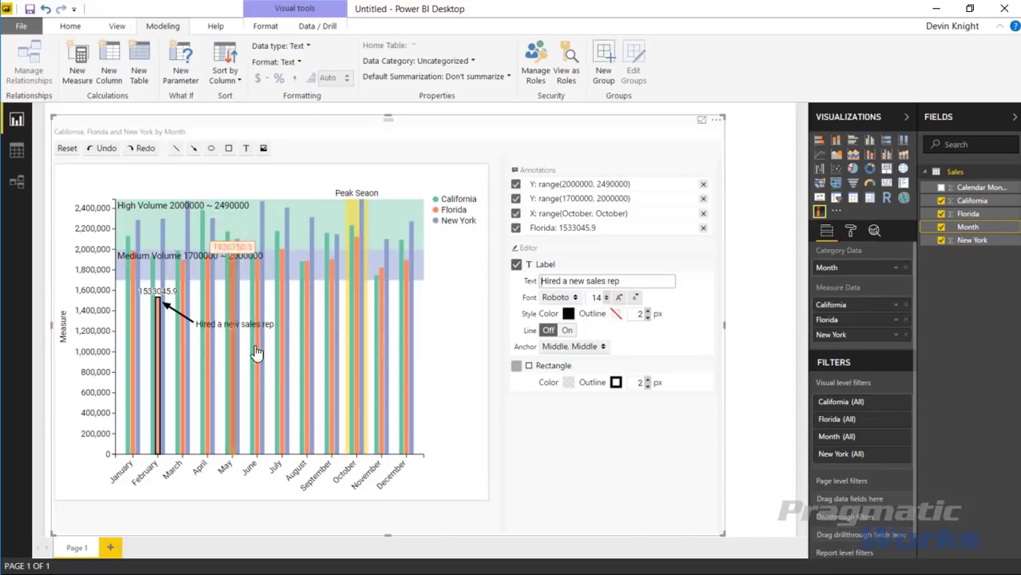
Show the rectangle behind the "Hired a new sales rep" label and fill it with fully opaque white.
left_click(528, 369)
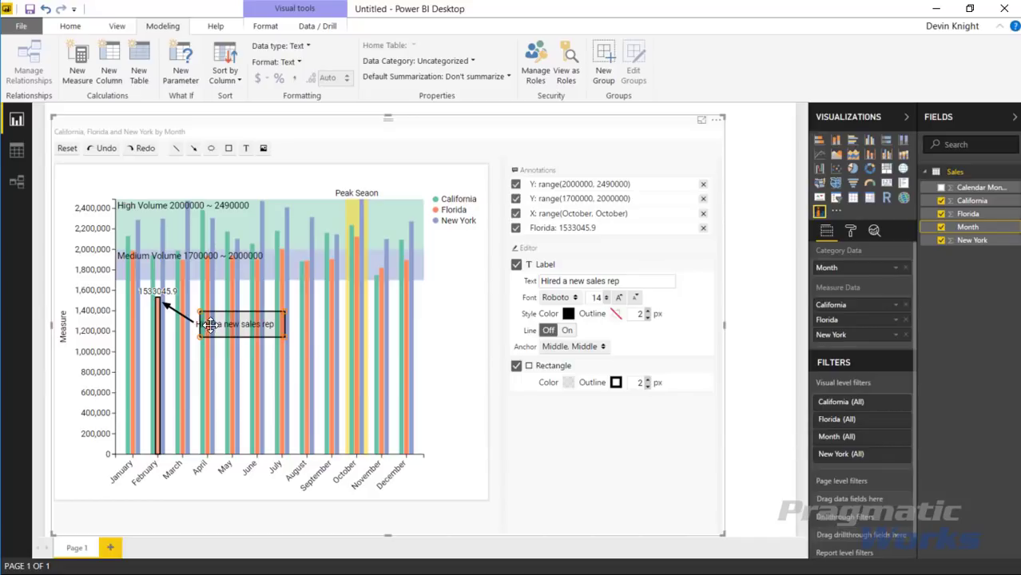
left_click(567, 384)
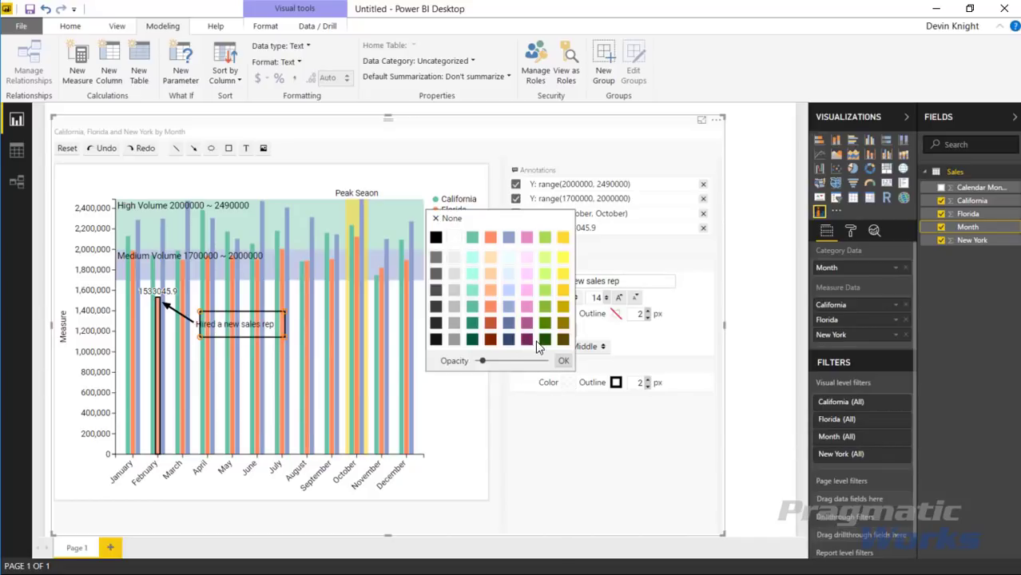
left_click(491, 257)
left_click_drag(484, 361, 548, 361)
left_click(564, 362)
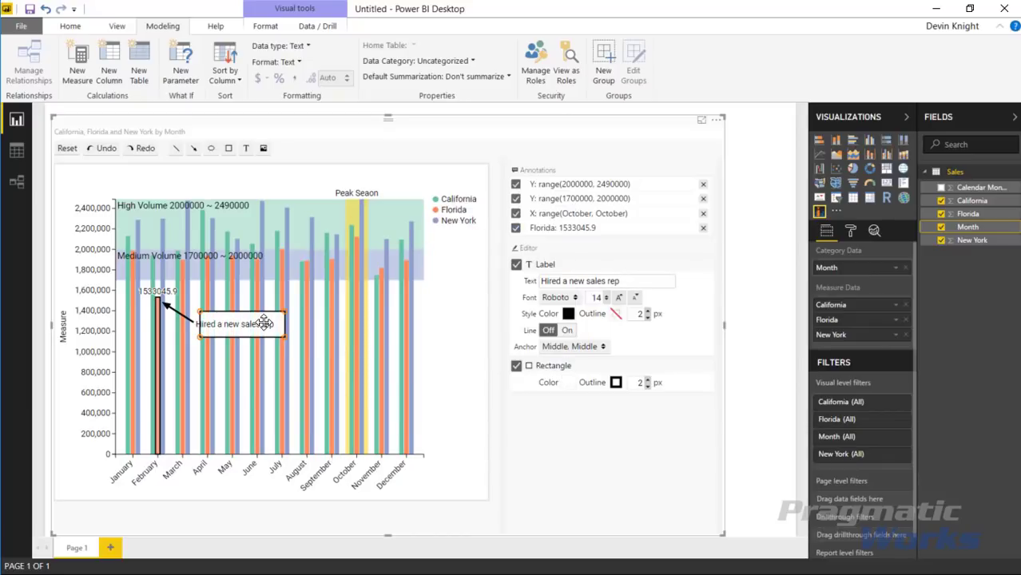
Widen the "Hired a new sales rep" box to about August and shift it against the arrow's tail.
left_click_drag(291, 343, 312, 344)
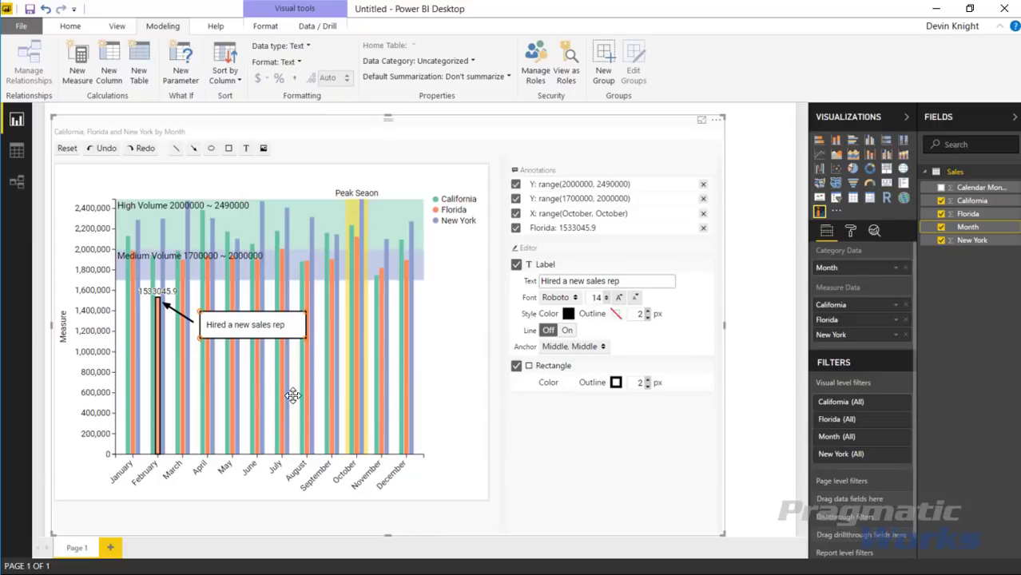
left_click_drag(228, 321, 225, 325)
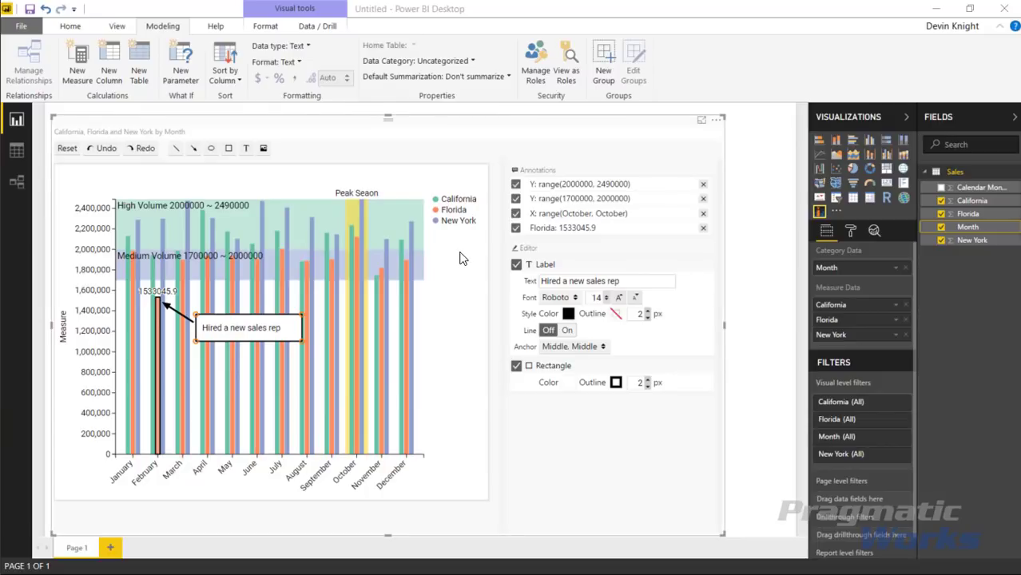
Annotate the whole California and Florida series with their values, and delete both of these series annotations again.
left_click(458, 201)
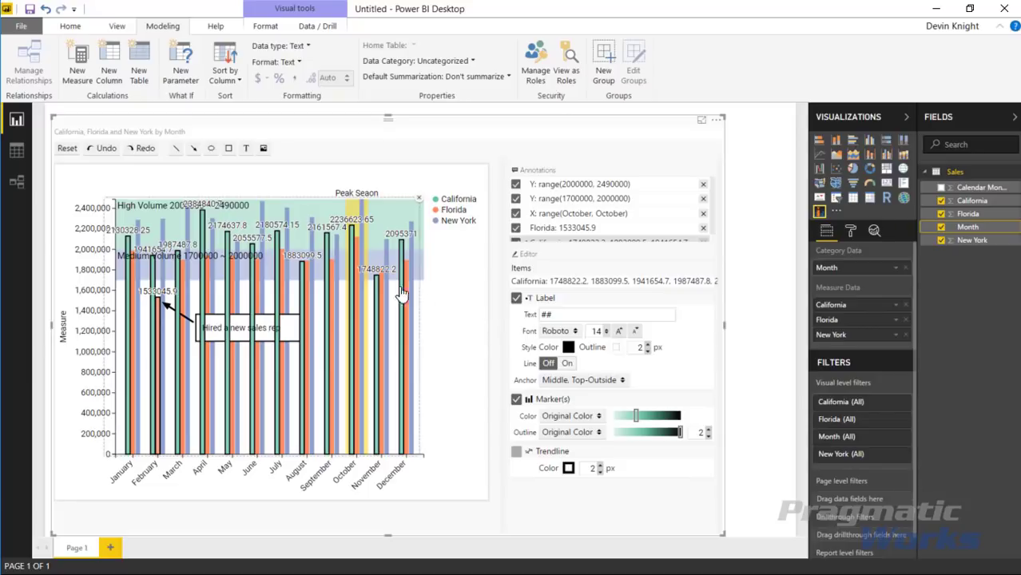
left_click(453, 210)
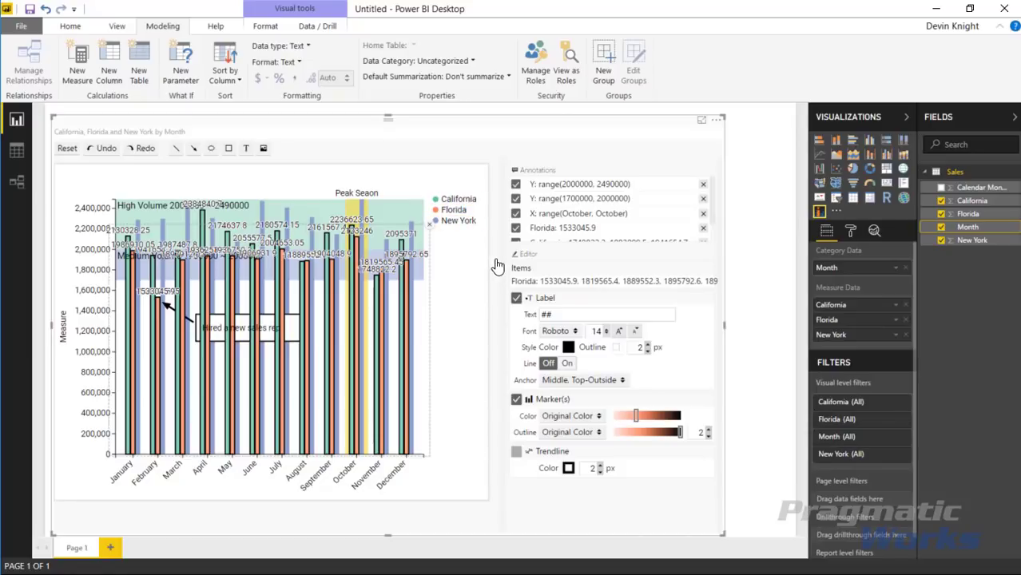
scroll(588, 232, "down", 1)
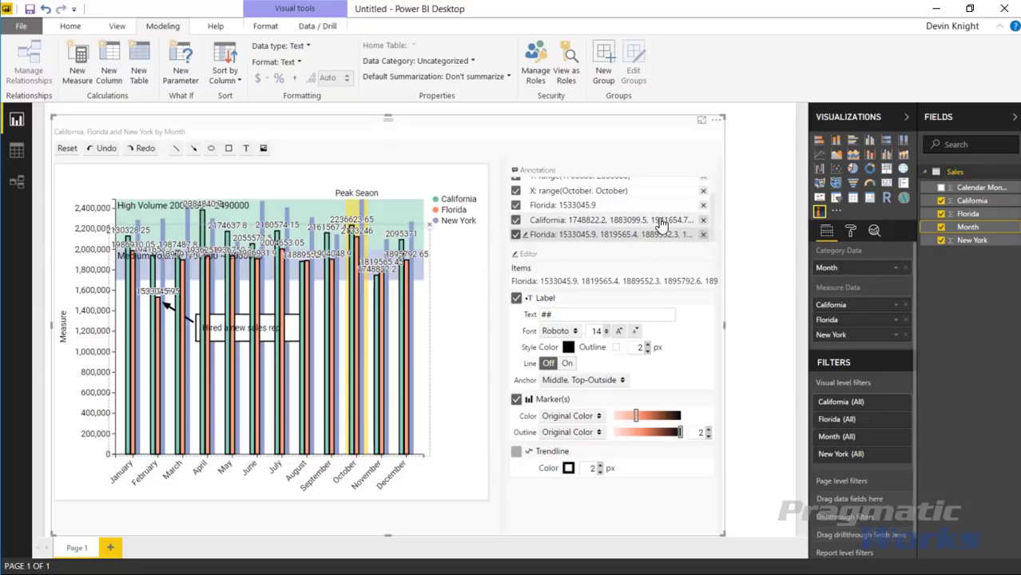
left_click(703, 221)
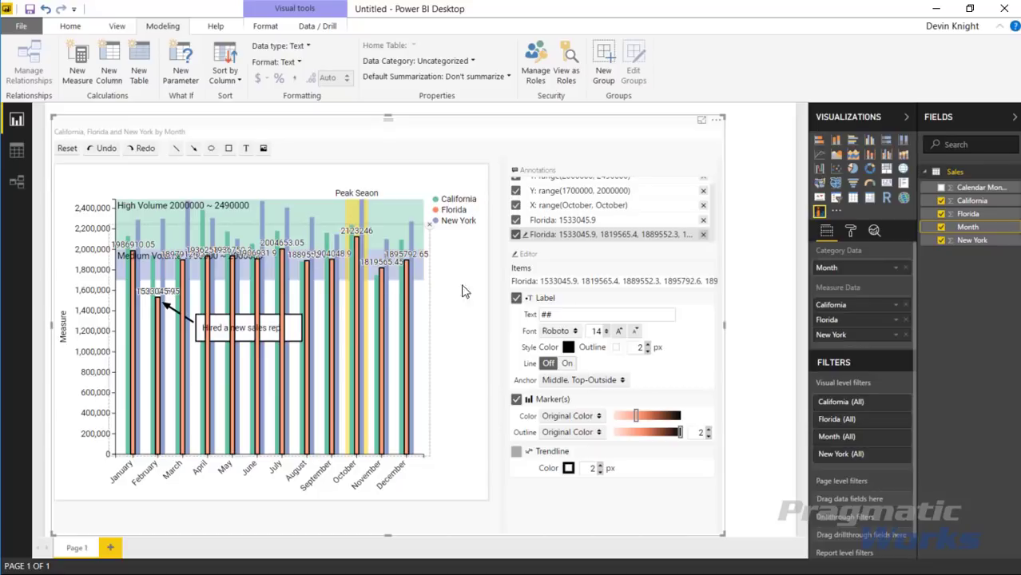
left_click(703, 234)
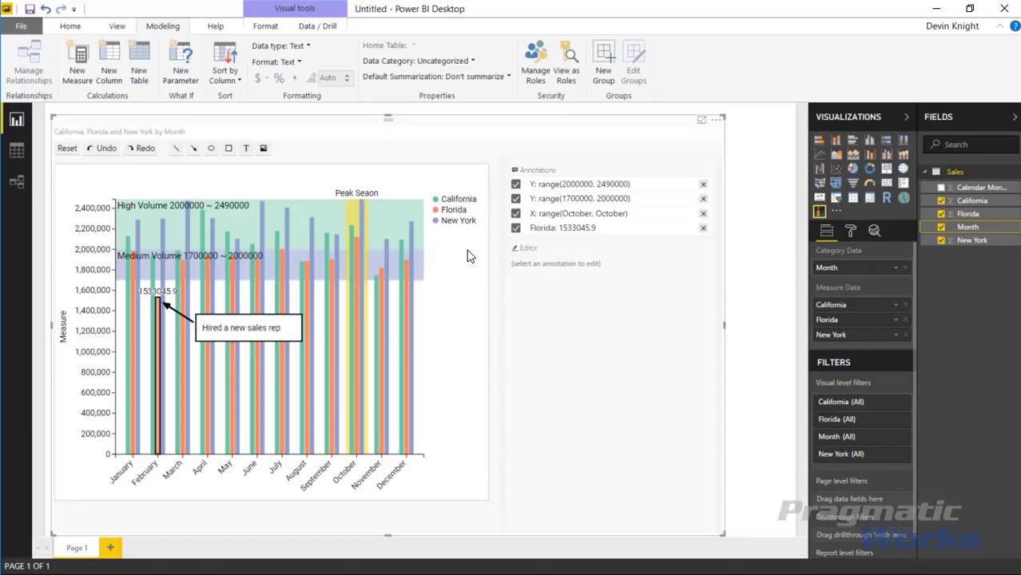
Annotate California, Florida and New York together, with labels and markers hidden and a single trendline shown.
left_click(467, 202)
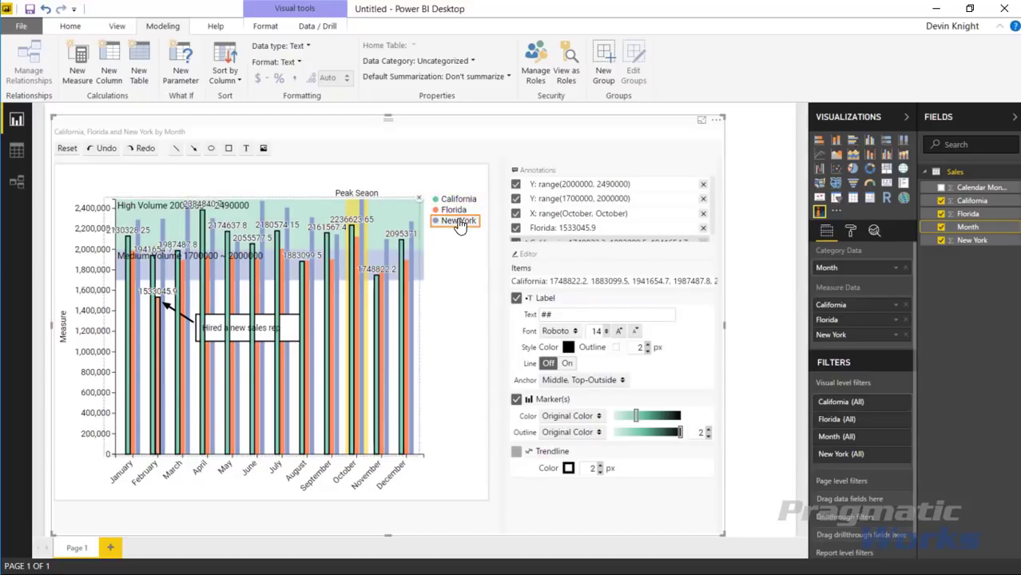
left_click(462, 222)
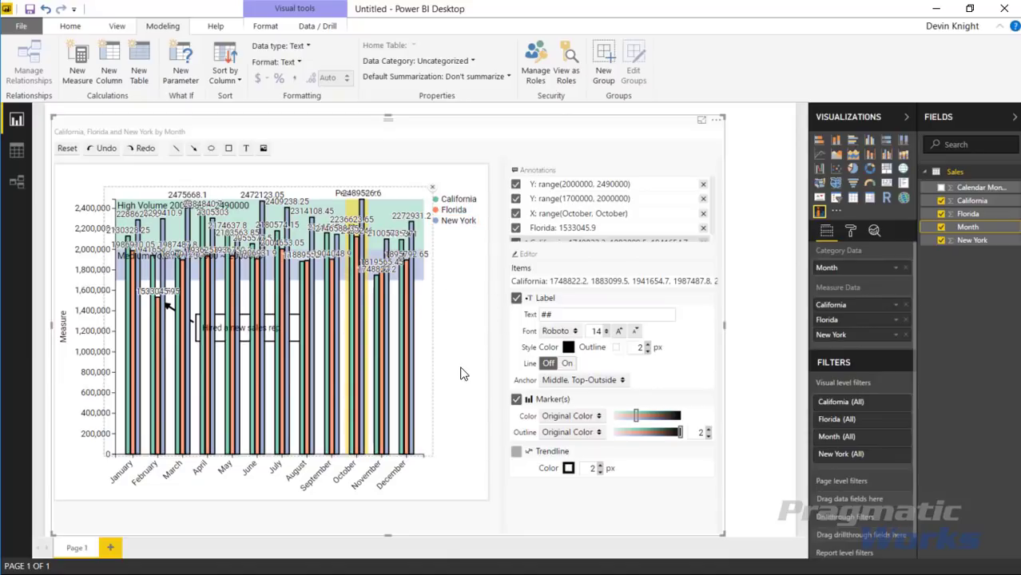
left_click(516, 299)
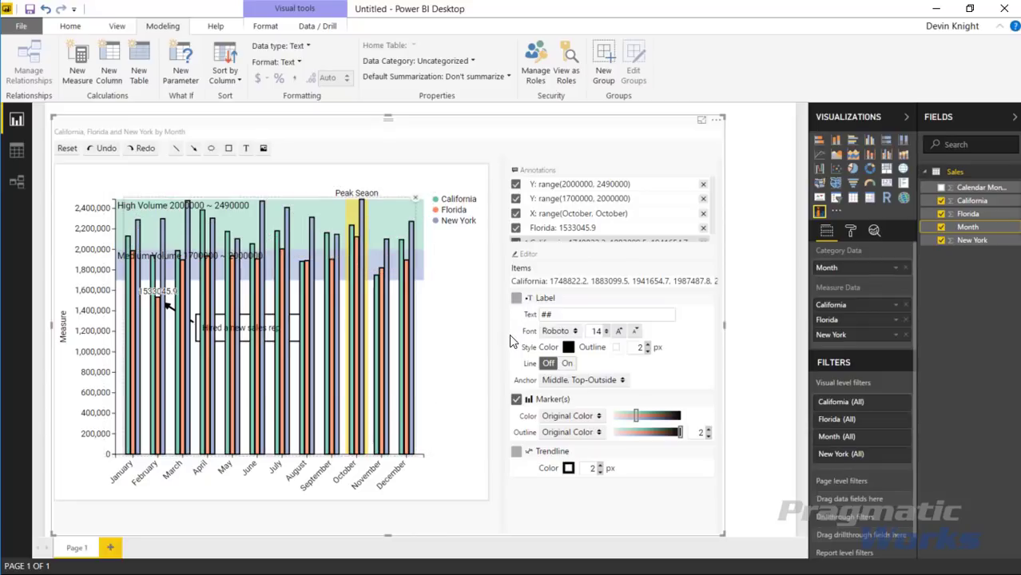
left_click(516, 399)
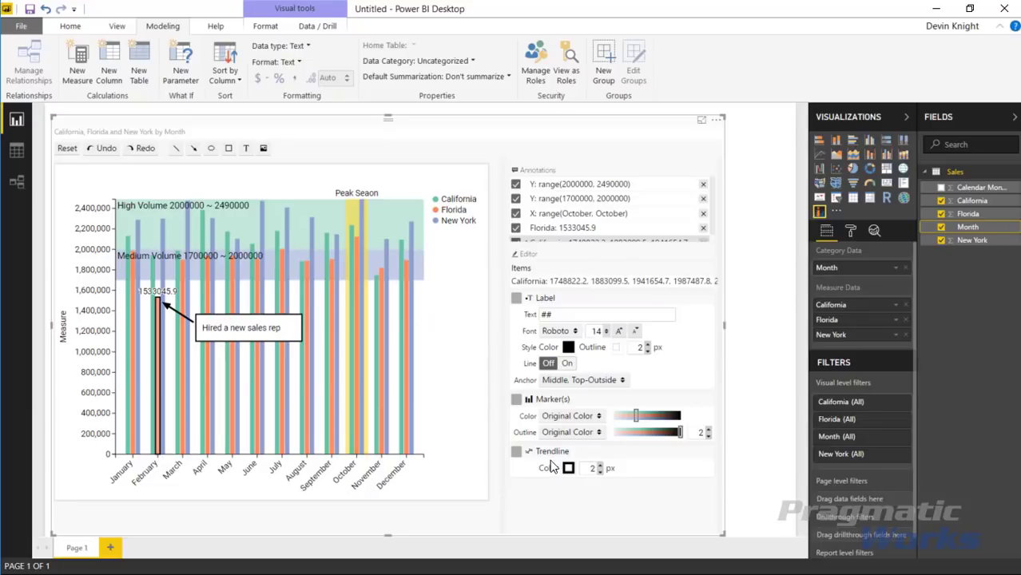
left_click(516, 452)
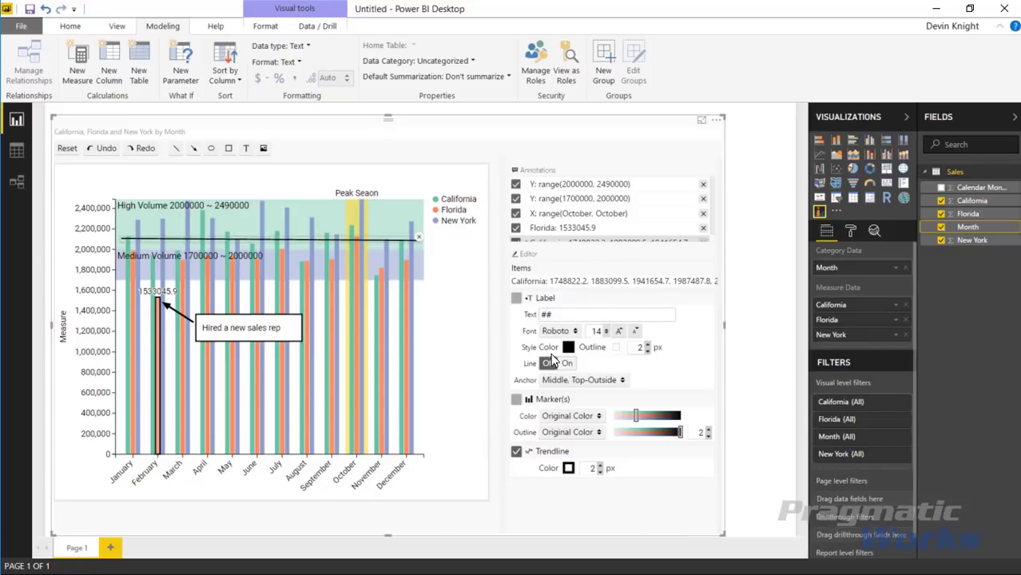
Try the label text "sadf" on the combined series annotation, and hide its labels again.
left_click(517, 301)
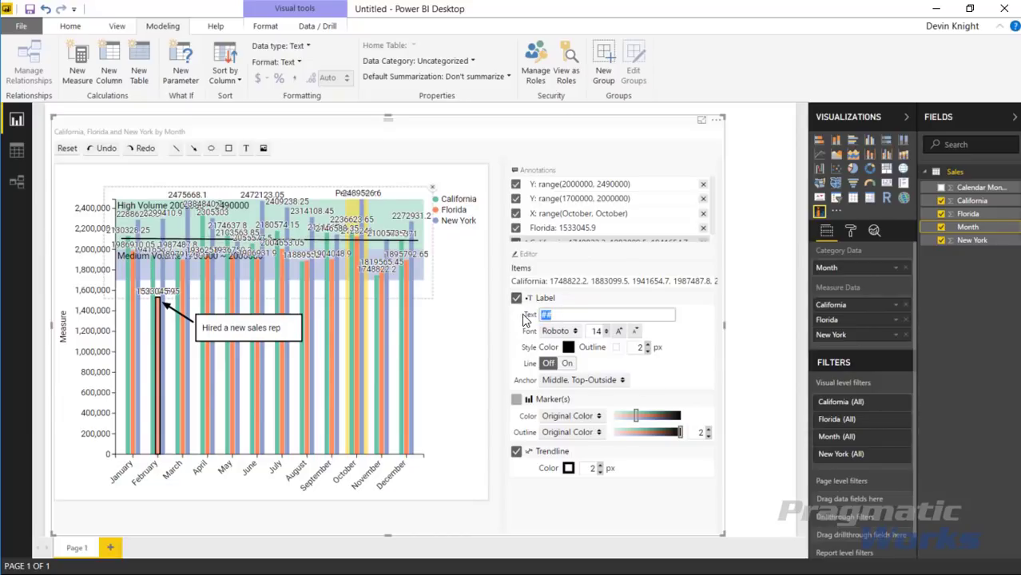
type("sadf")
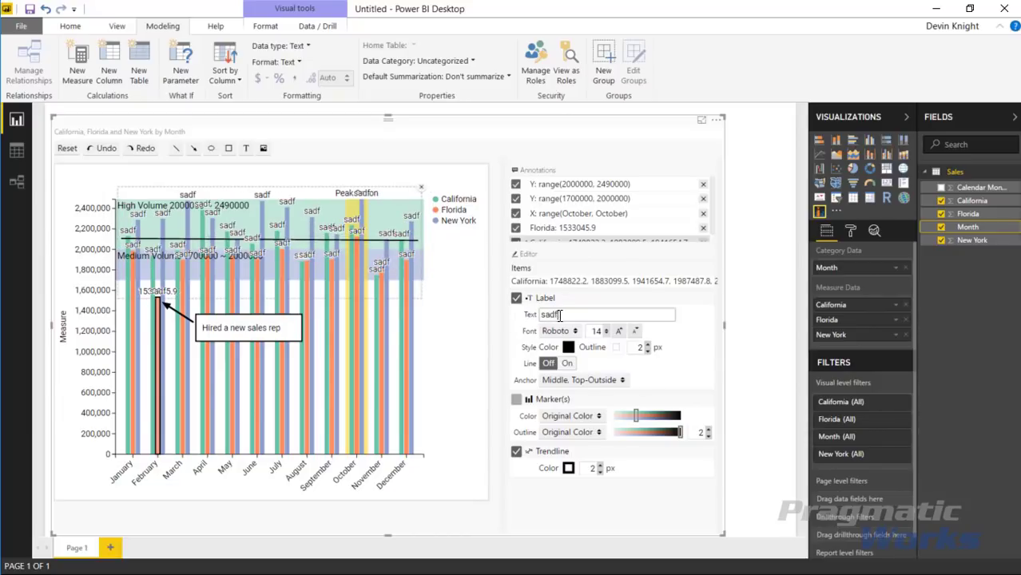
left_click(517, 299)
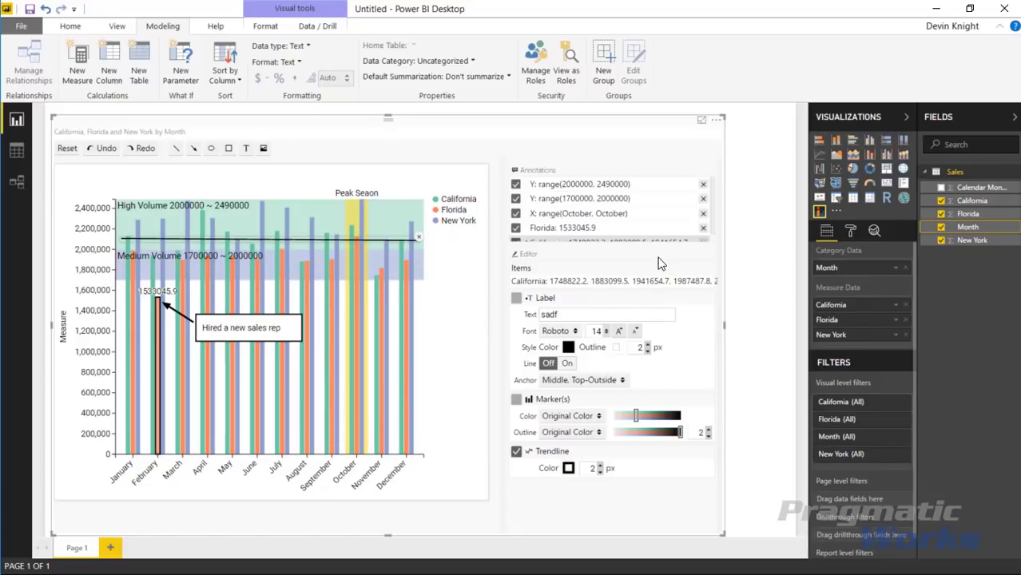
Hide the combined series annotation that carries the trendline, without deleting it.
scroll(661, 216, "down", 1)
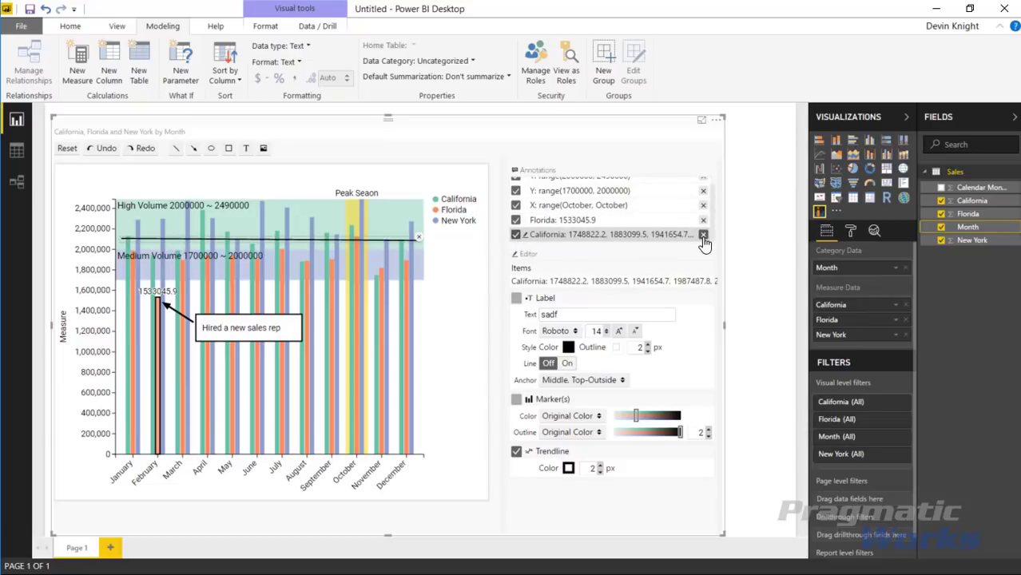
left_click(515, 235)
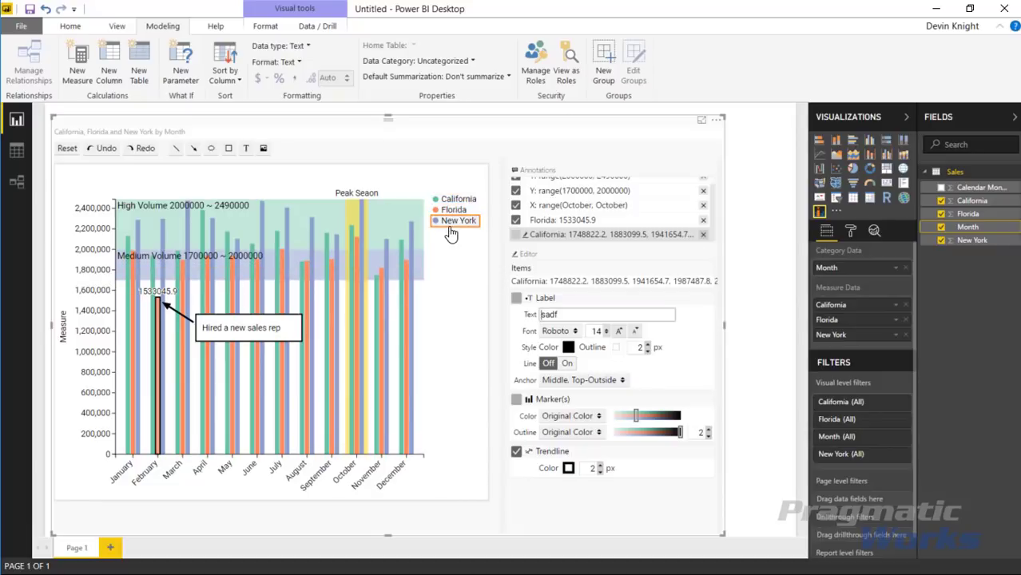
Add a horizontal line annotation on the Y axis at avg@(California) and label it "California AVG - ##".
left_click(100, 240)
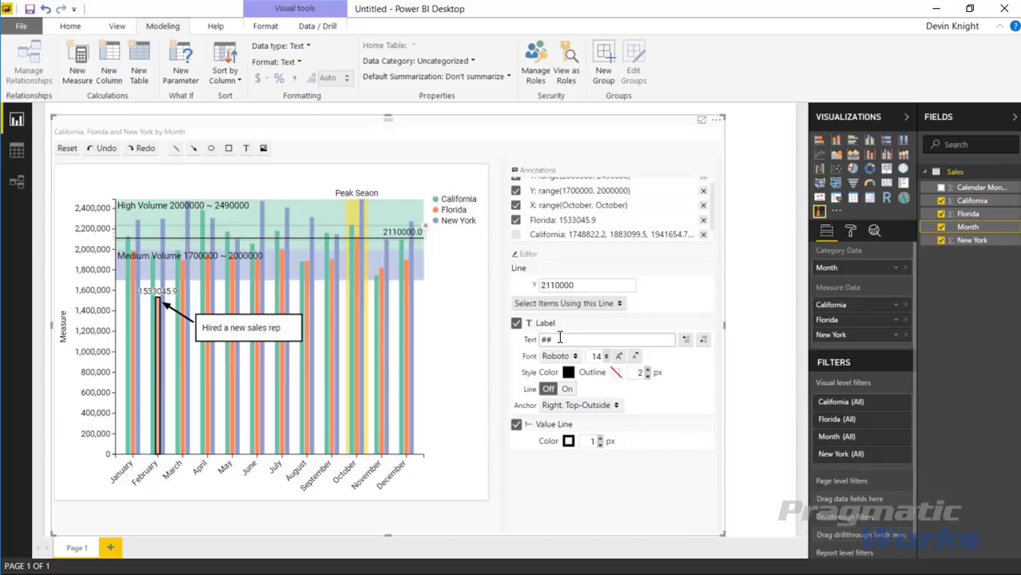
double_click(591, 284)
left_click_drag(563, 285, 516, 289)
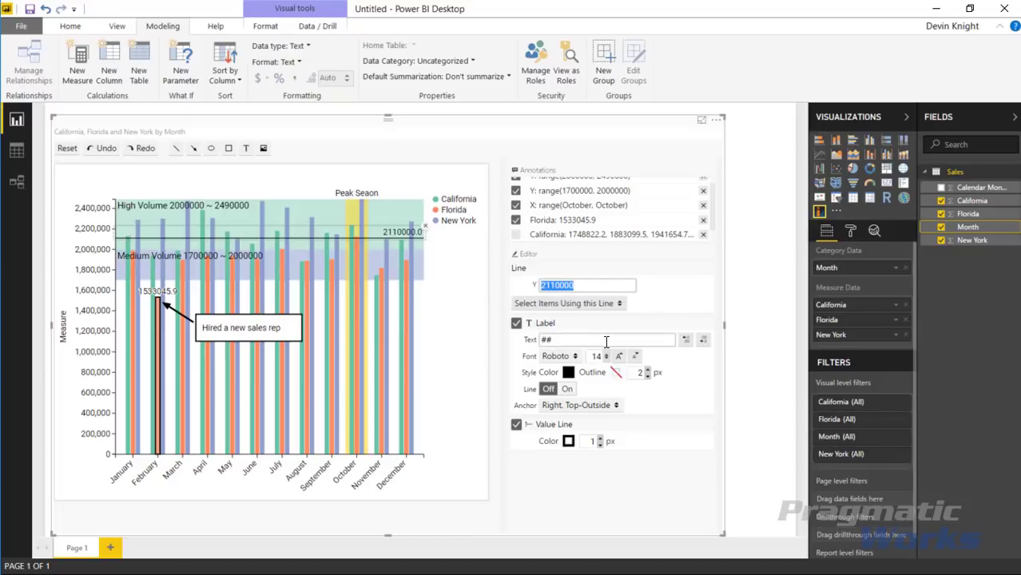
type("avg")
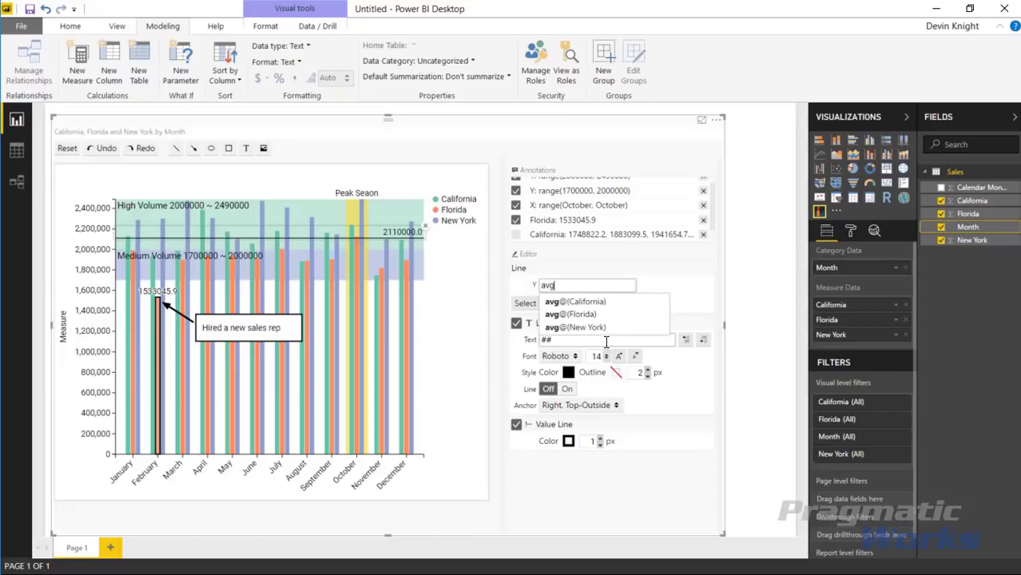
key("Down")
key("Down")
key("Down")
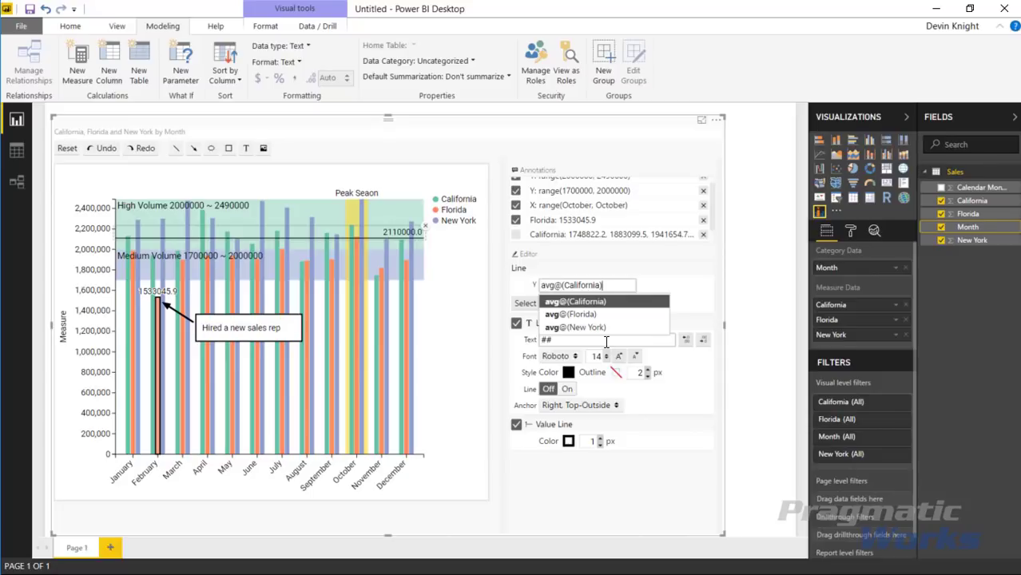
key("Up")
key("Up")
key("Return")
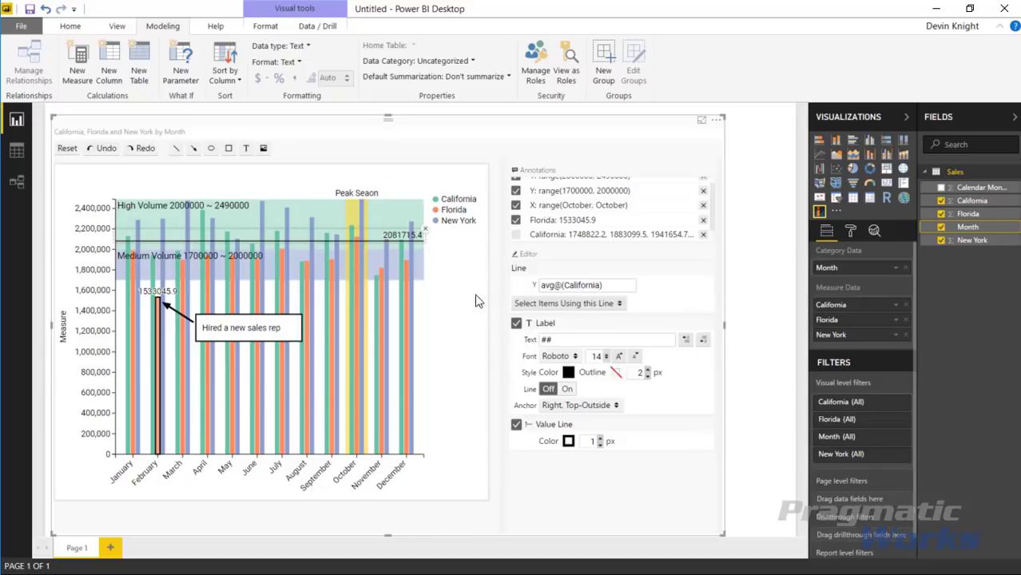
left_click(564, 342)
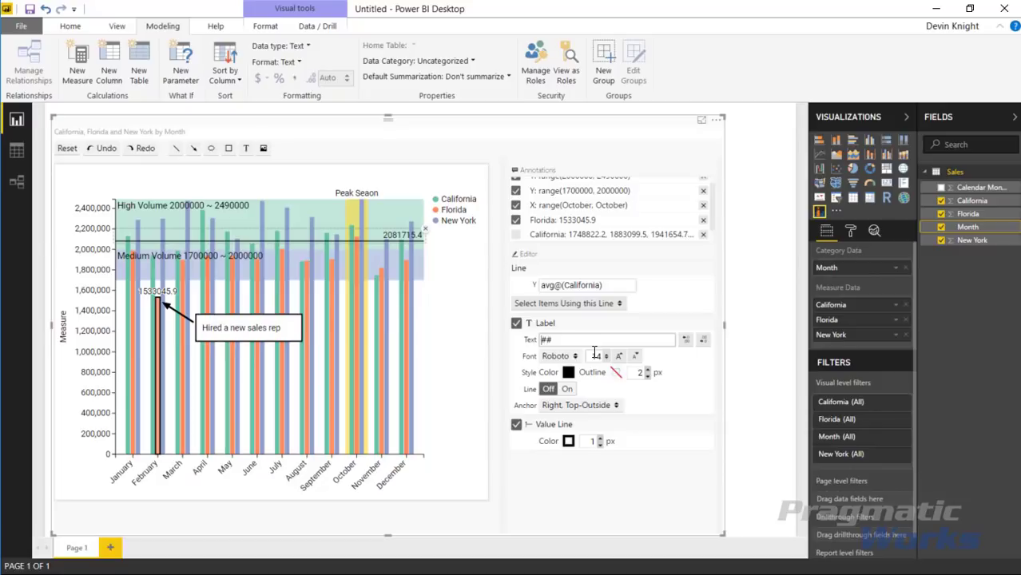
type("California AVG -")
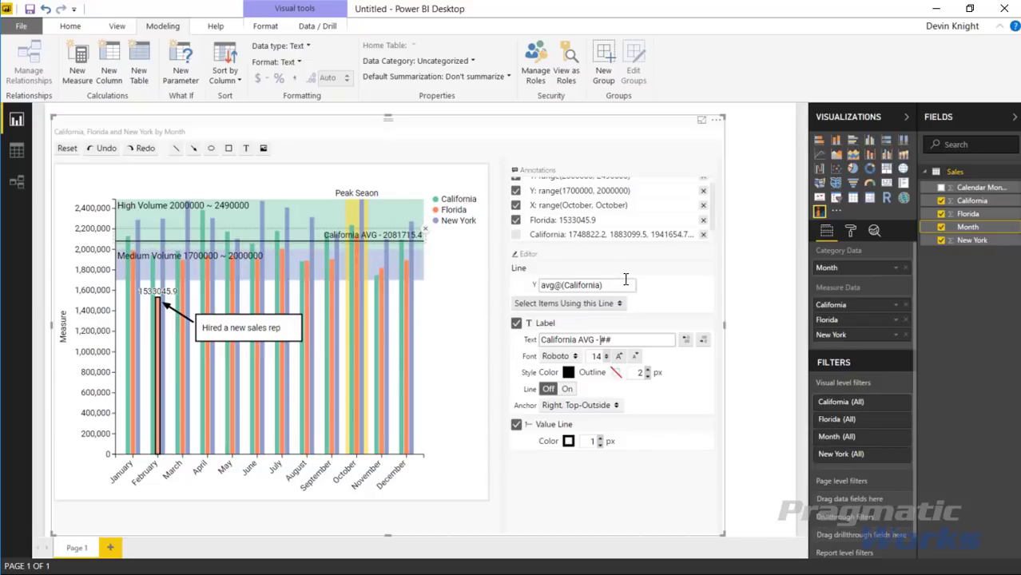
Try median@(California) for the horizontal line's Y value, and apply max@(California) instead.
left_click(580, 285)
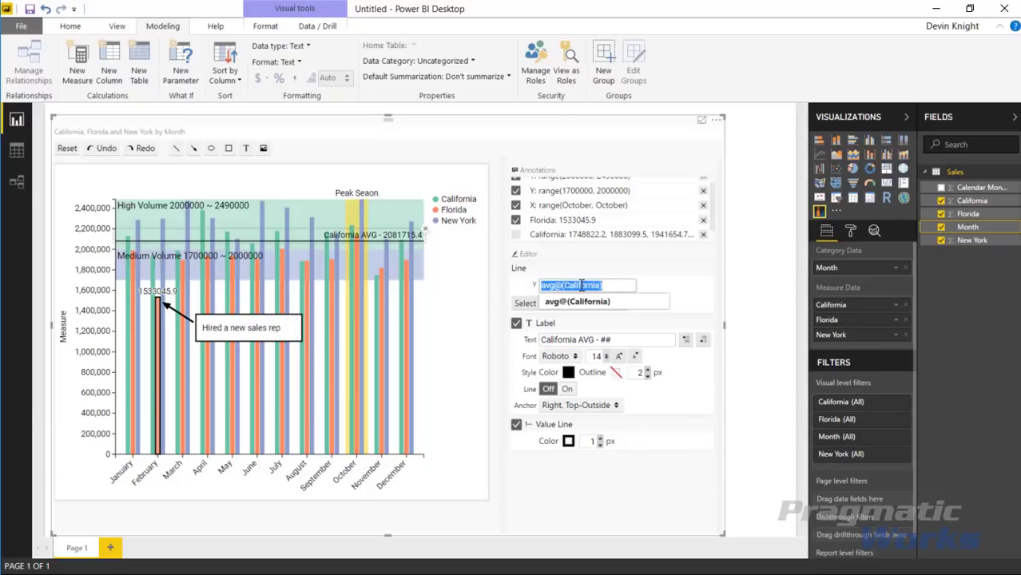
type("med")
key("Down")
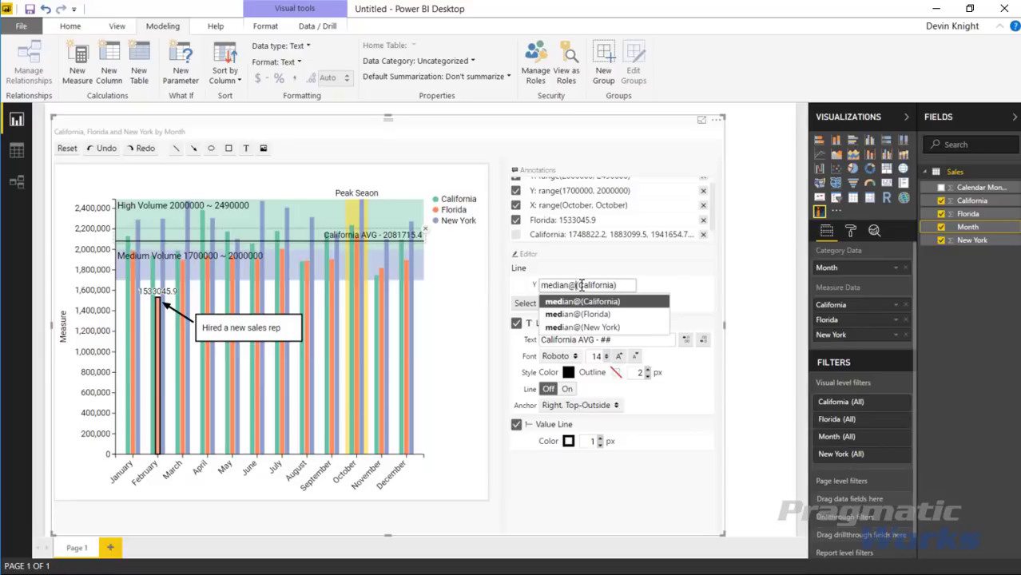
key("shift+Home")
type("MAX")
key("Tab")
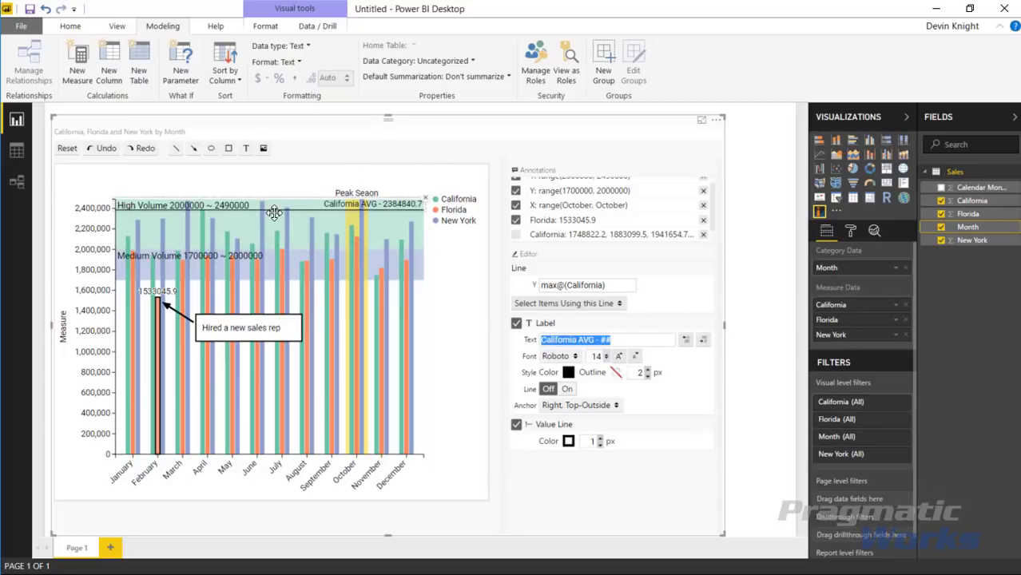
Return the horizontal line's Y value to avg@(California).
mouse_move(378, 289)
left_click(558, 286)
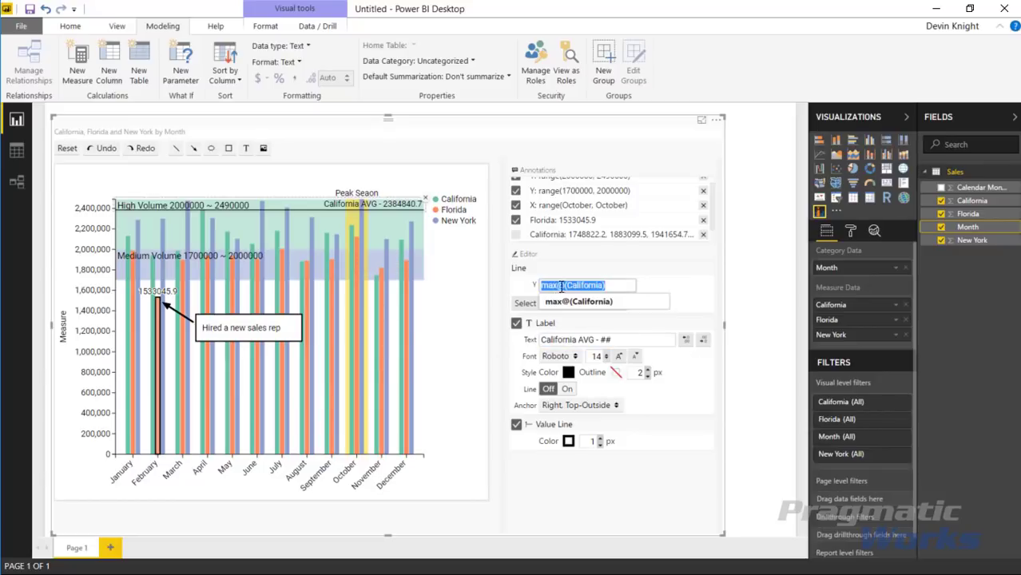
left_click(559, 286)
key("BackSpace")
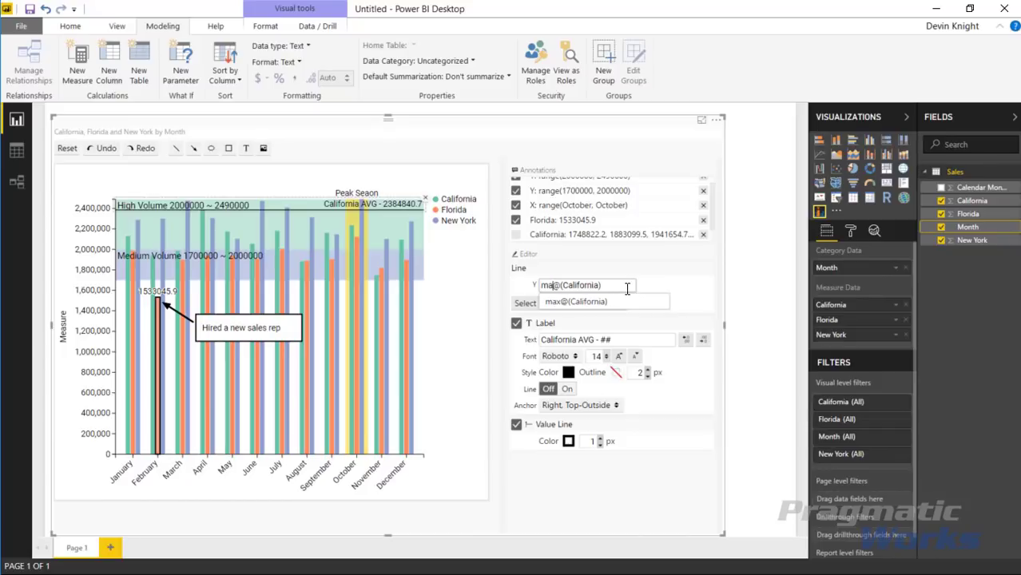
key("BackSpace")
key("BackSpace")
type("avg")
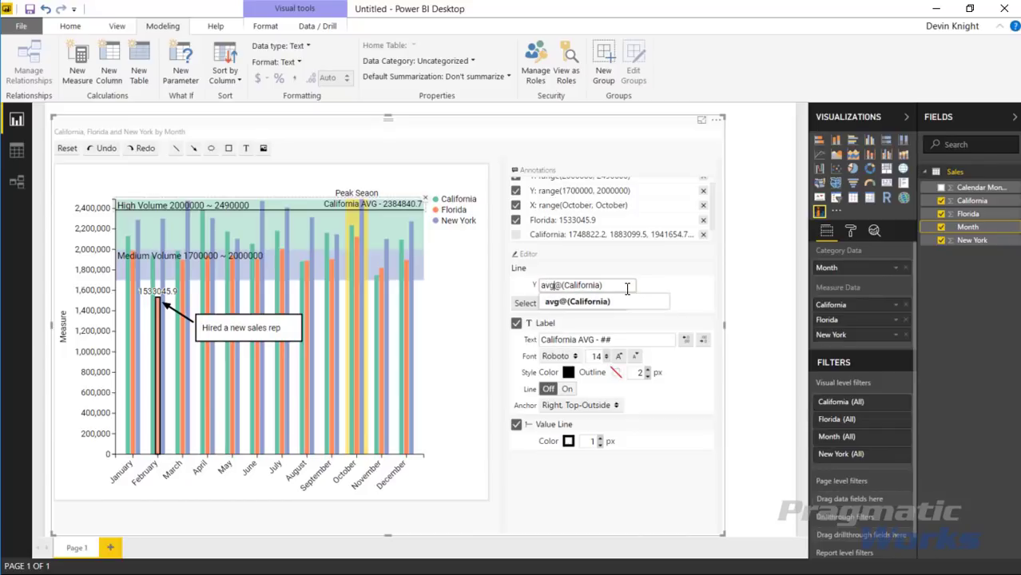
key("Return")
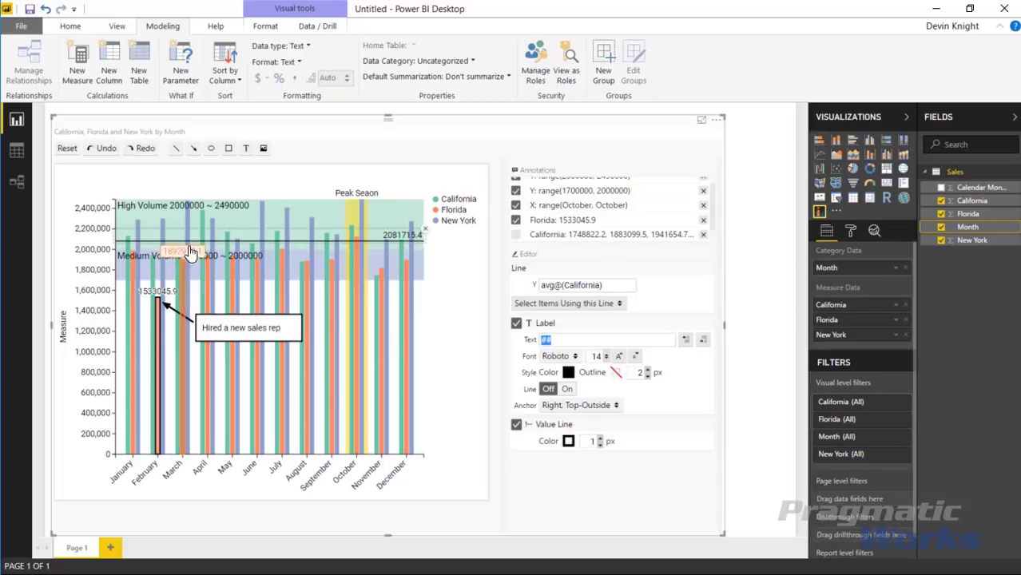
Change the horizontal average line's label text to "Average for California - ##".
left_click(547, 340)
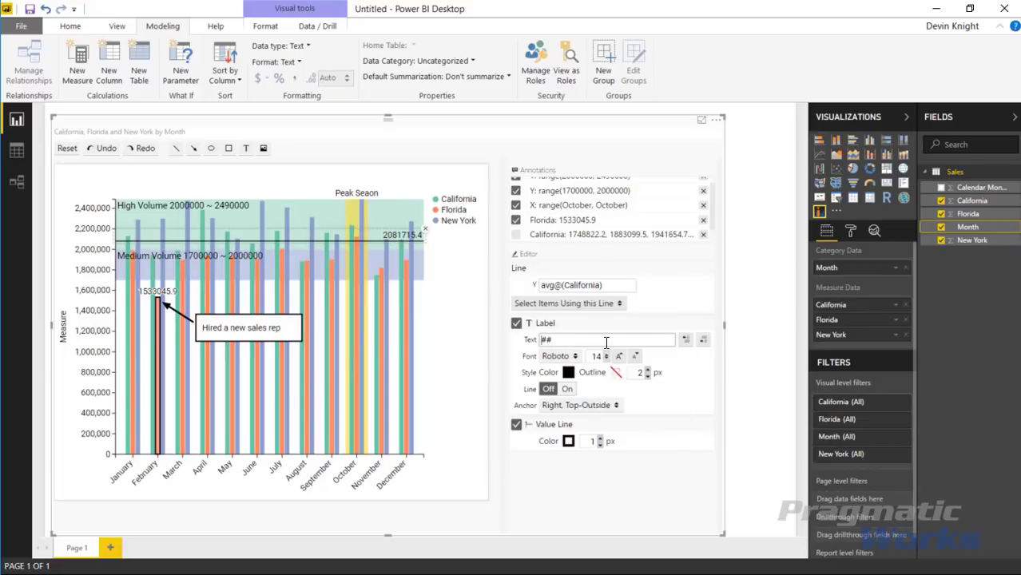
type("Average for California -")
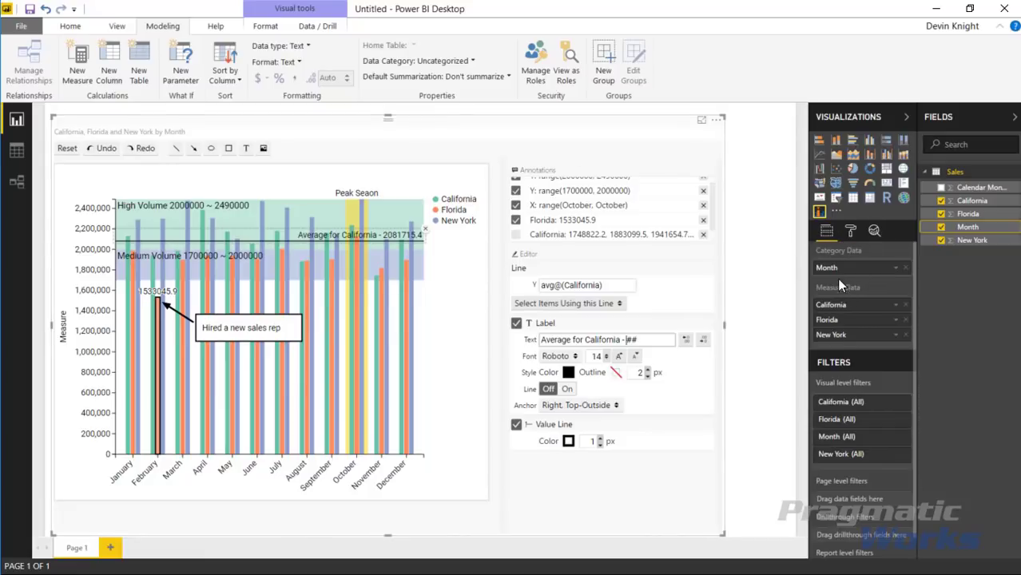
Retitle the chart's Y axis as "Total Sales" in the visual's formatting options.
left_click(850, 236)
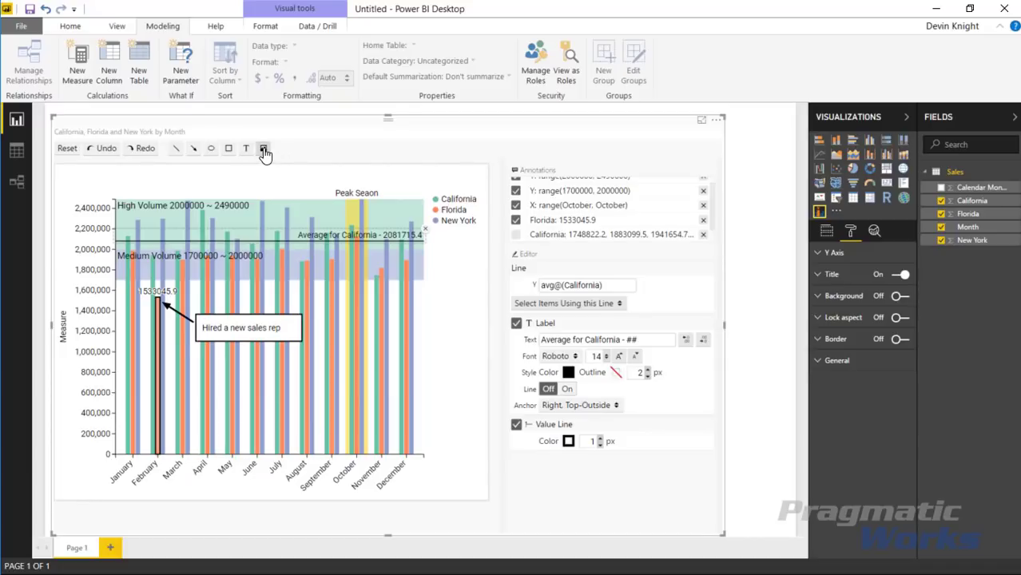
left_click(834, 253)
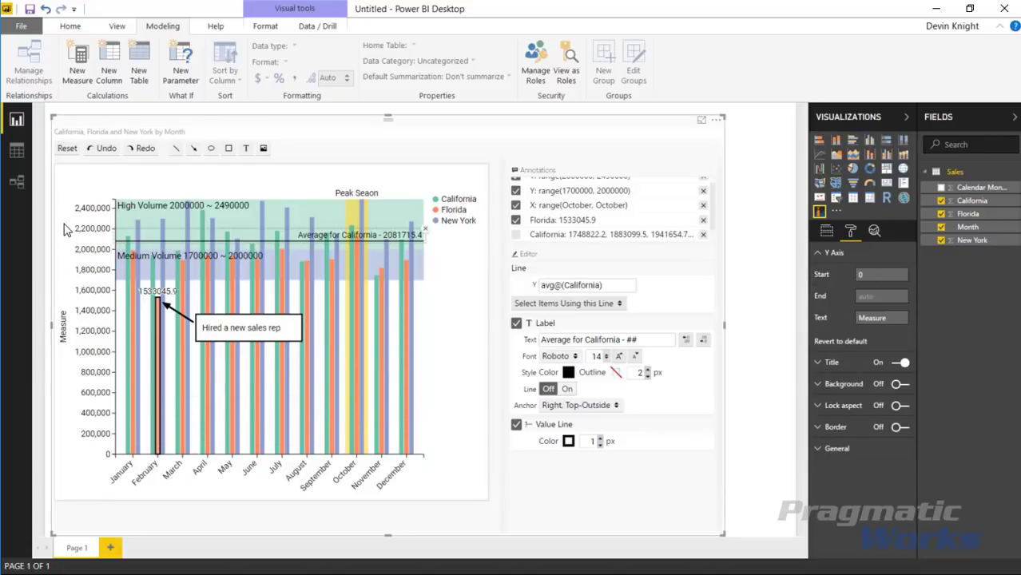
double_click(890, 318)
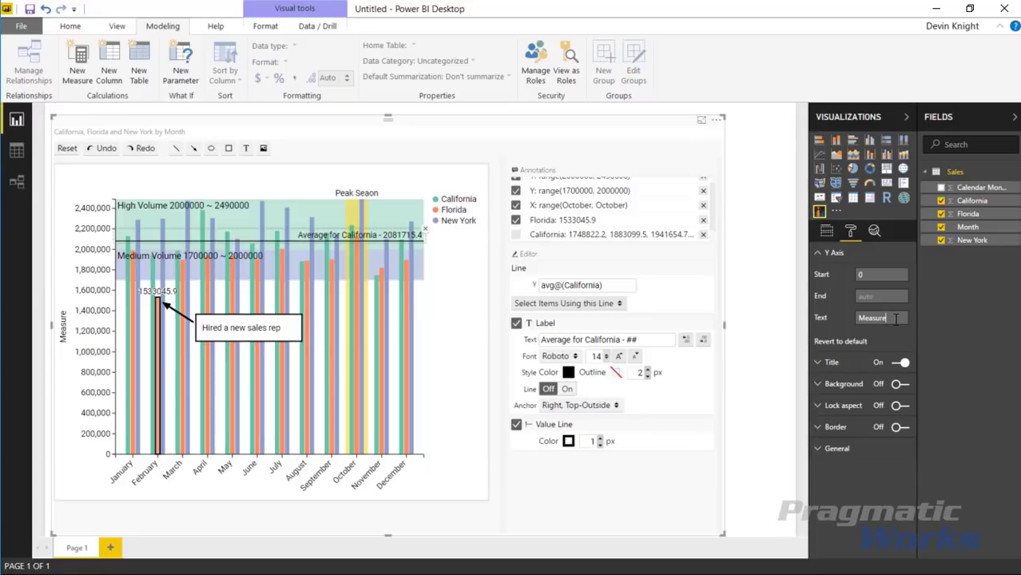
type("Total SAles")
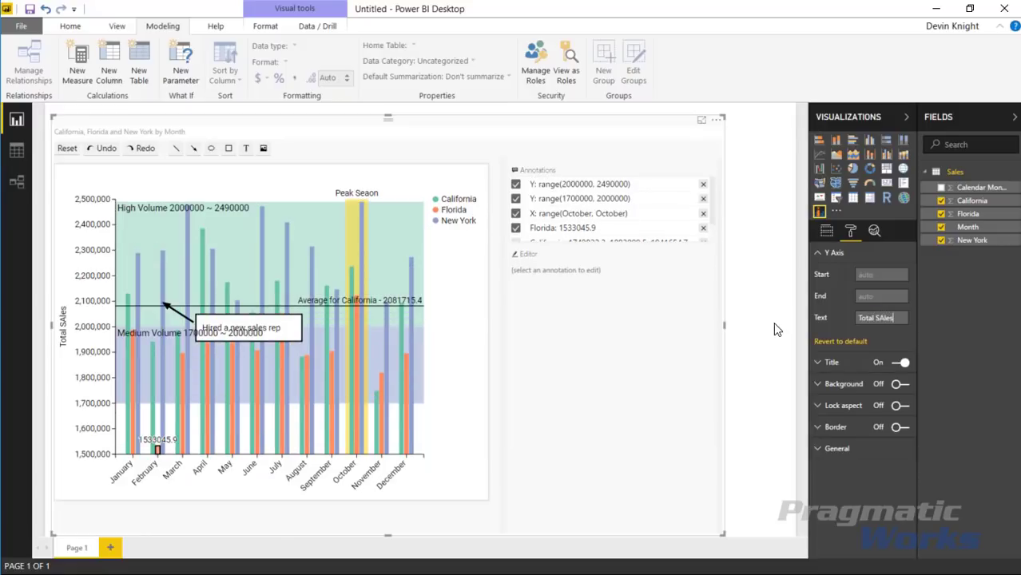
key("Left")
key("Left")
key("Left")
key("ctrl+z")
type("Total Sales")
Set the Y axis start value to 0.
left_click(894, 296)
left_click(876, 277)
type("0")
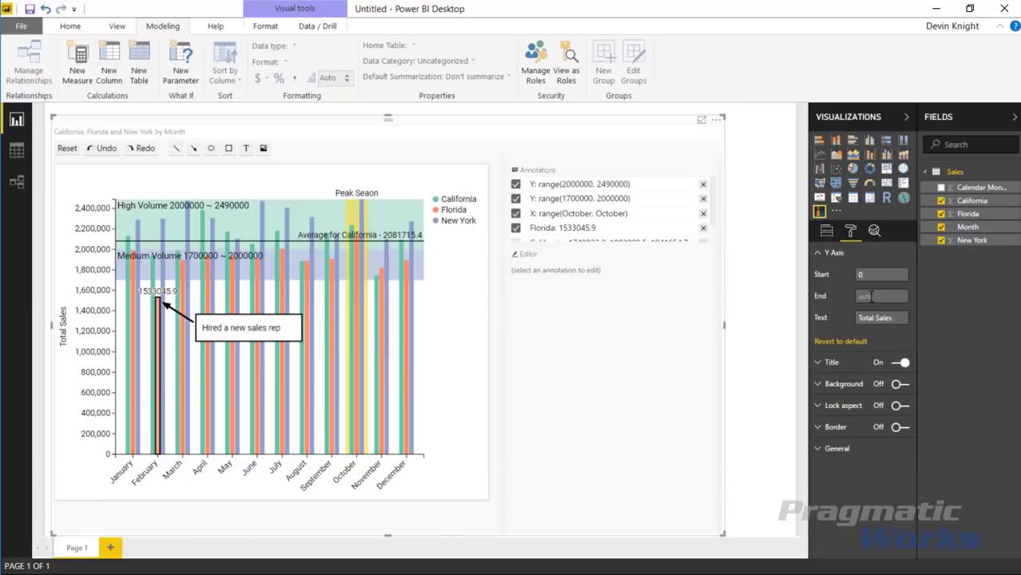
left_click(102, 453)
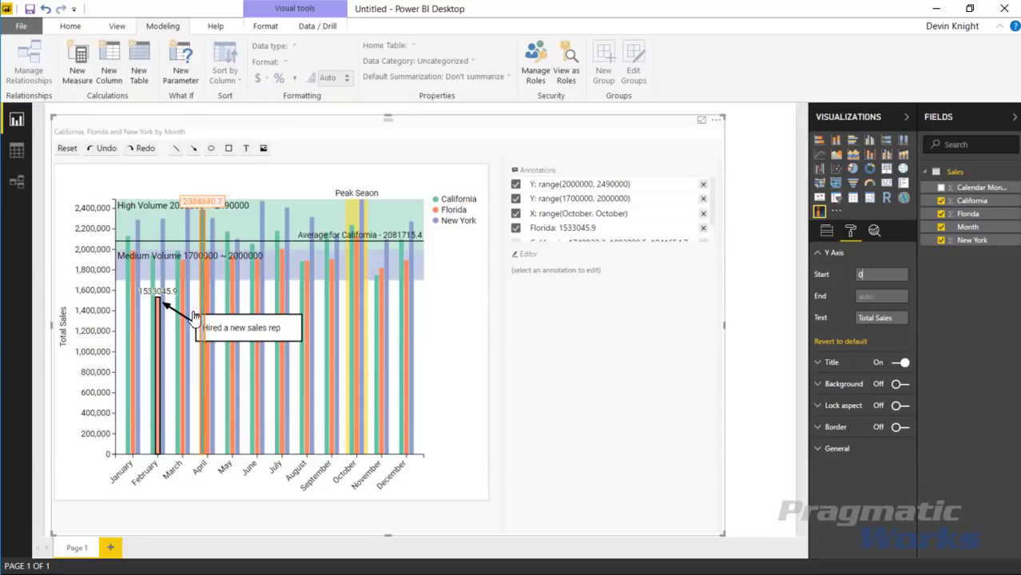
Set the Y axis start value to 1200000.
double_click(876, 277)
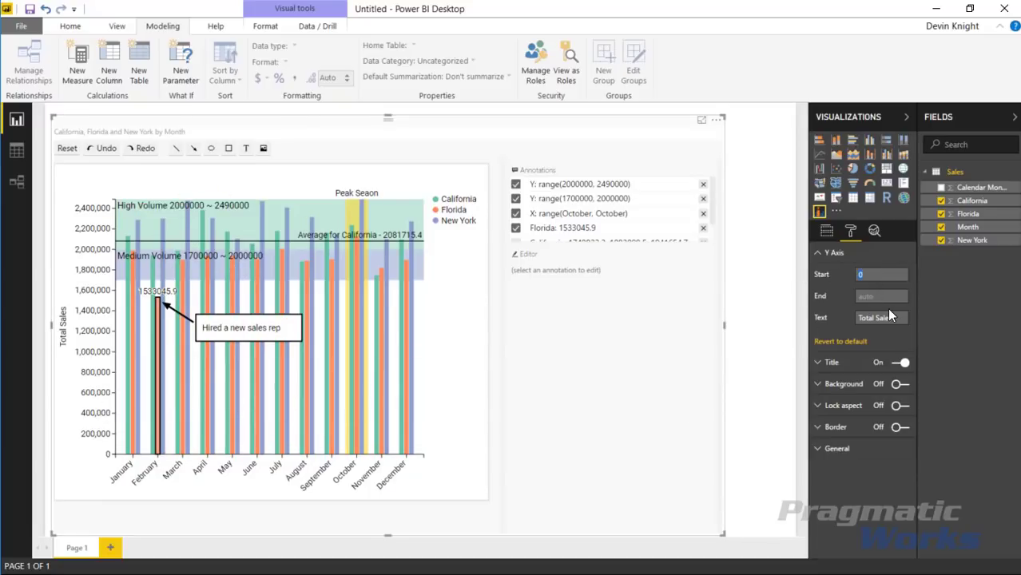
type("120000")
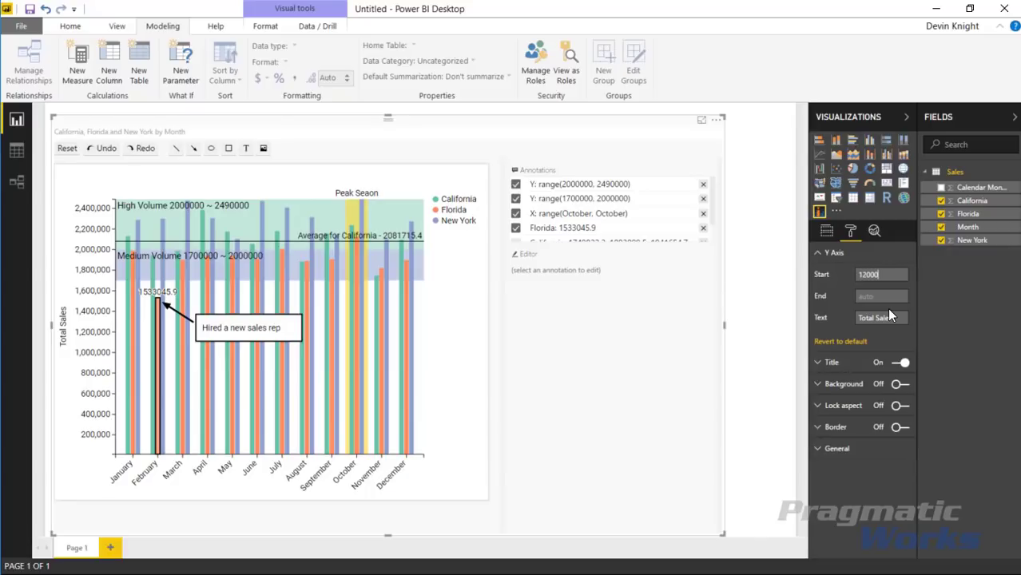
type("0")
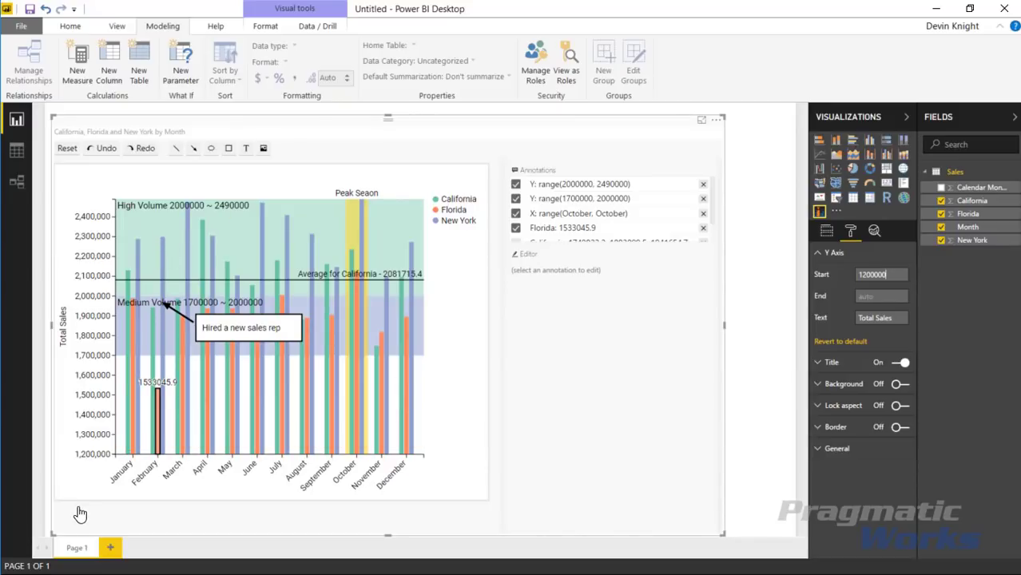
Try an end value of 2000000 for the Y axis, and clear it again.
left_click(891, 301)
type("2000000")
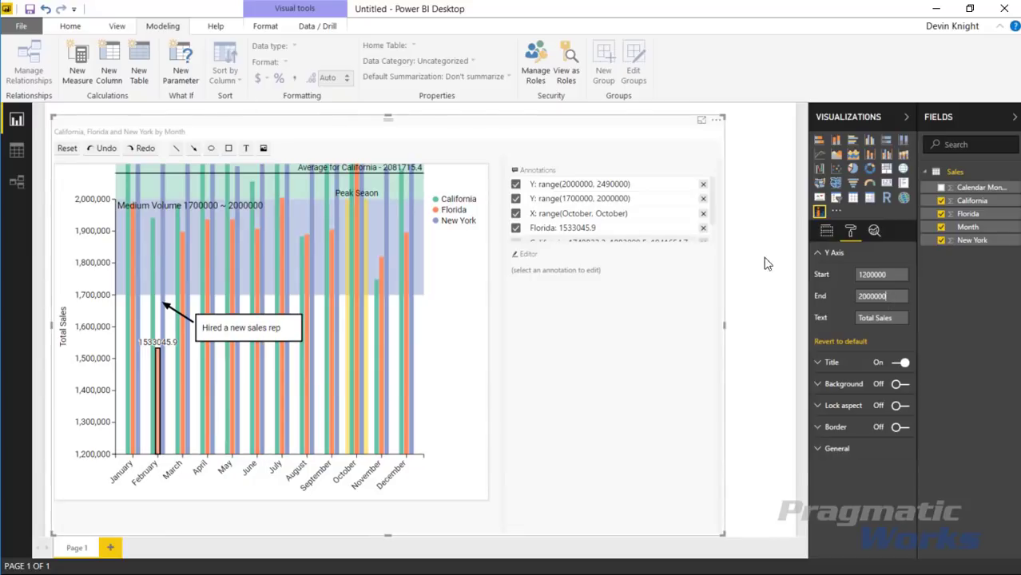
key("BackSpace")
key("BackSpace")
key("BackSpace")
key("BackSpace")
key("BackSpace")
key("BackSpace")
key("BackSpace")
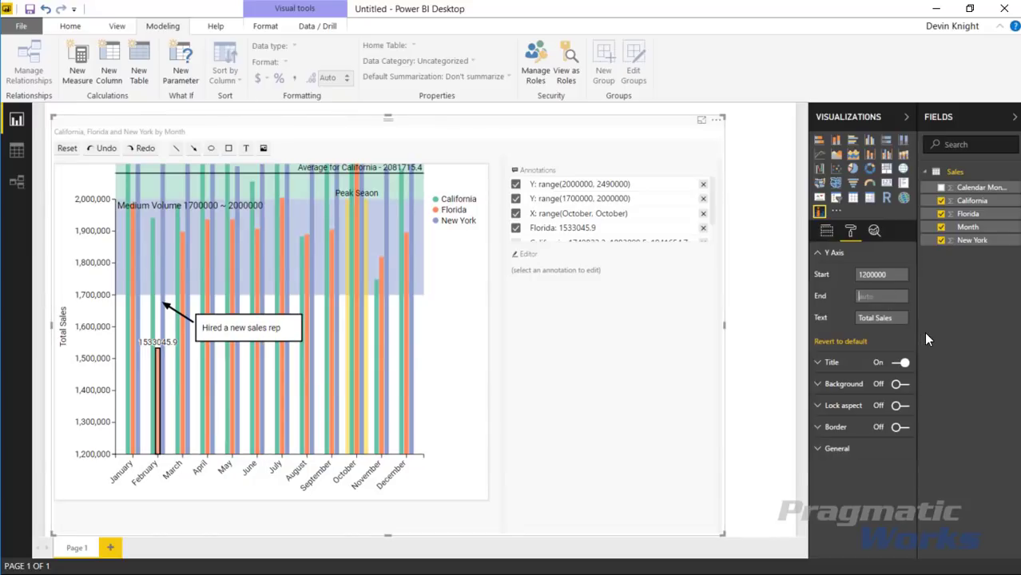